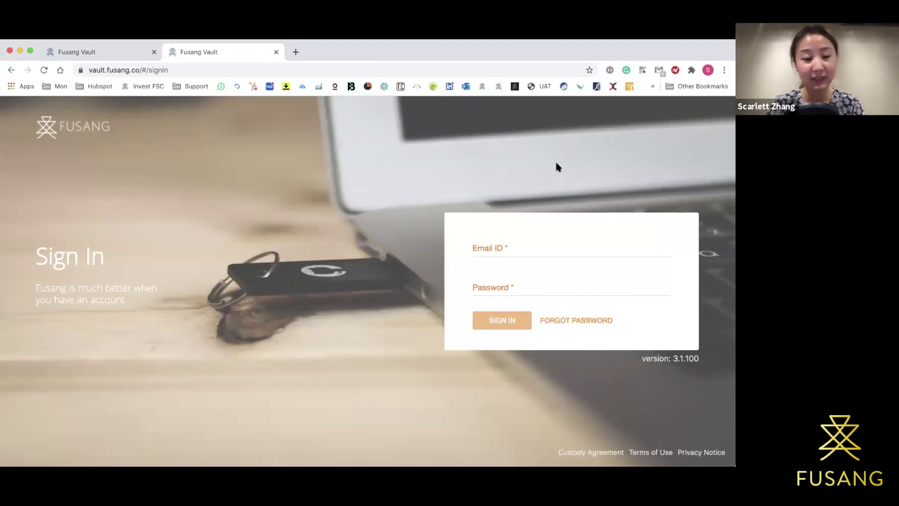
Leave the empty sign-in fields and switch to the signed-in Demo Client 1 All assets tab.
click(499, 249)
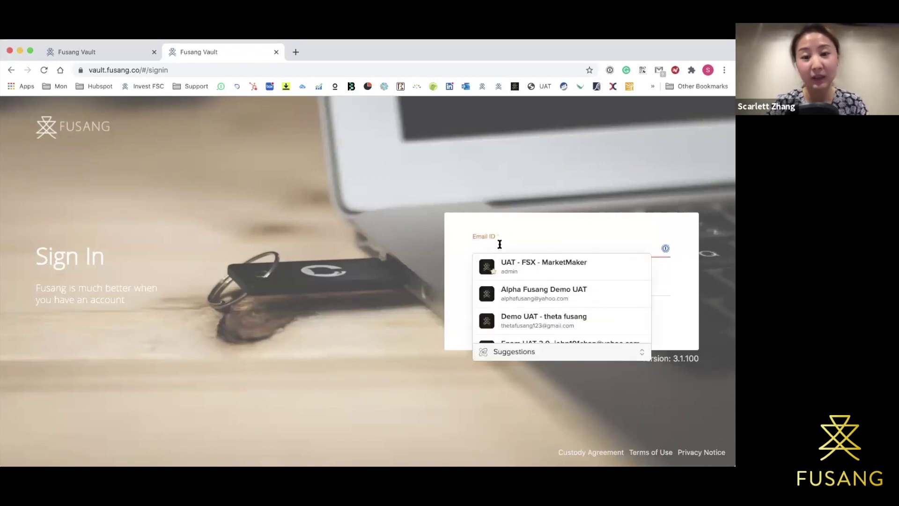
click(503, 231)
click(489, 287)
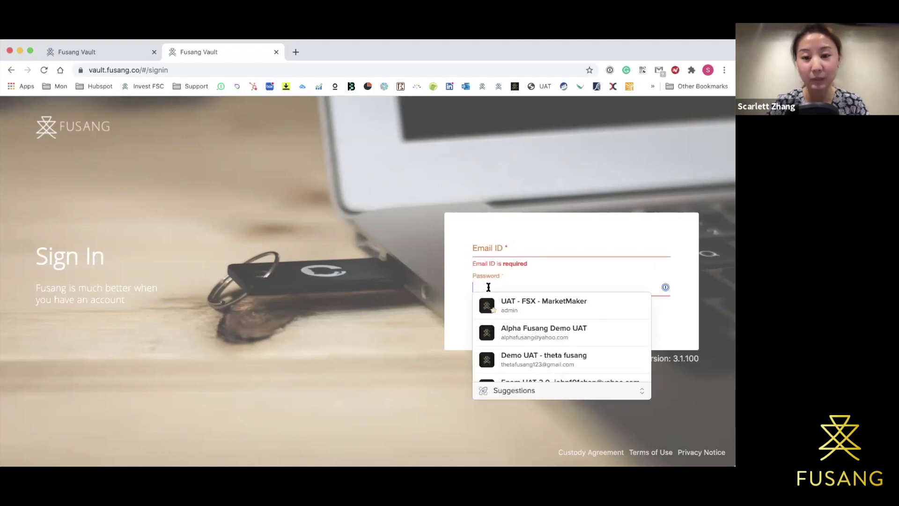
click(455, 294)
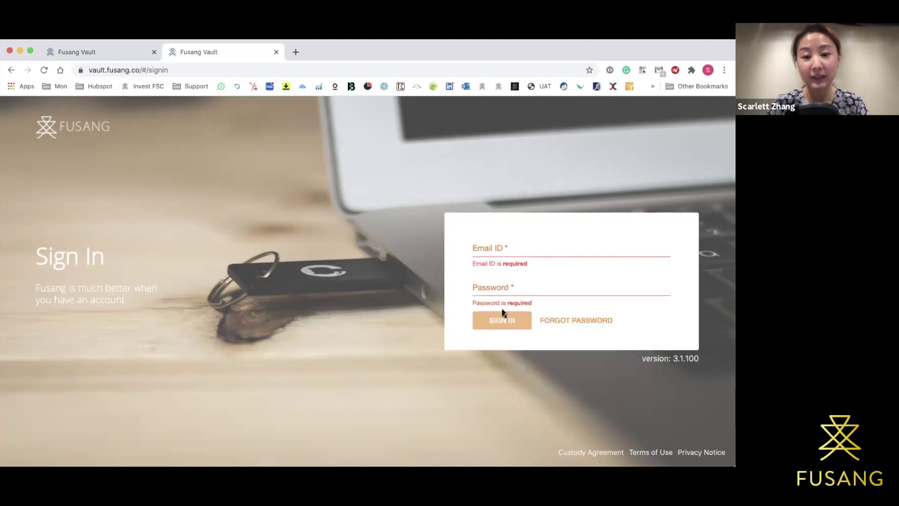
click(129, 55)
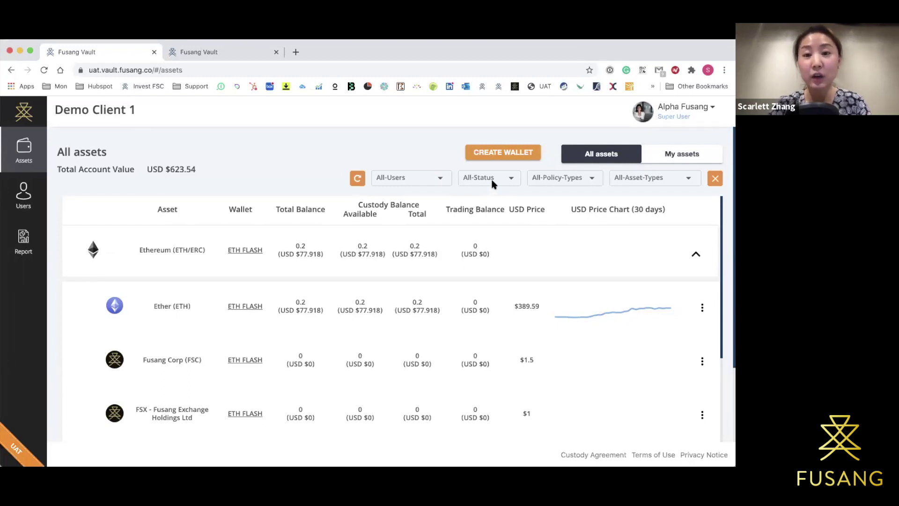
click(688, 106)
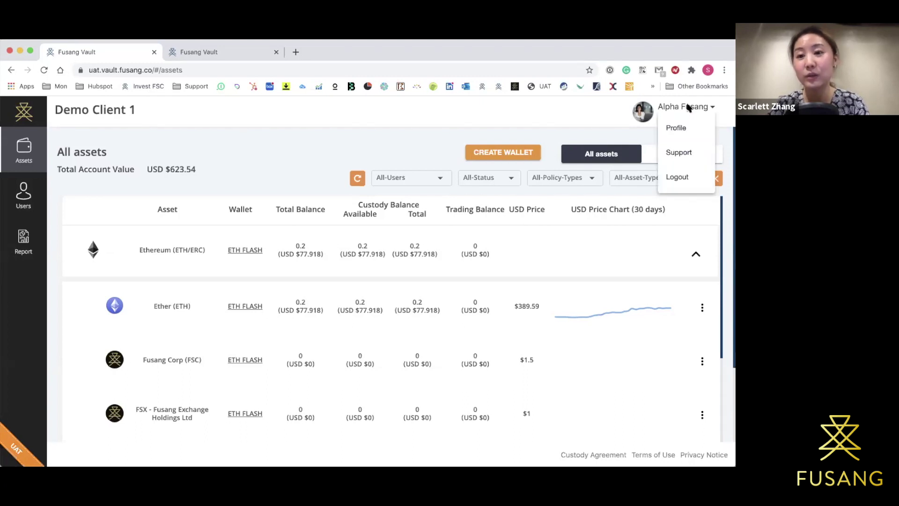
click(677, 127)
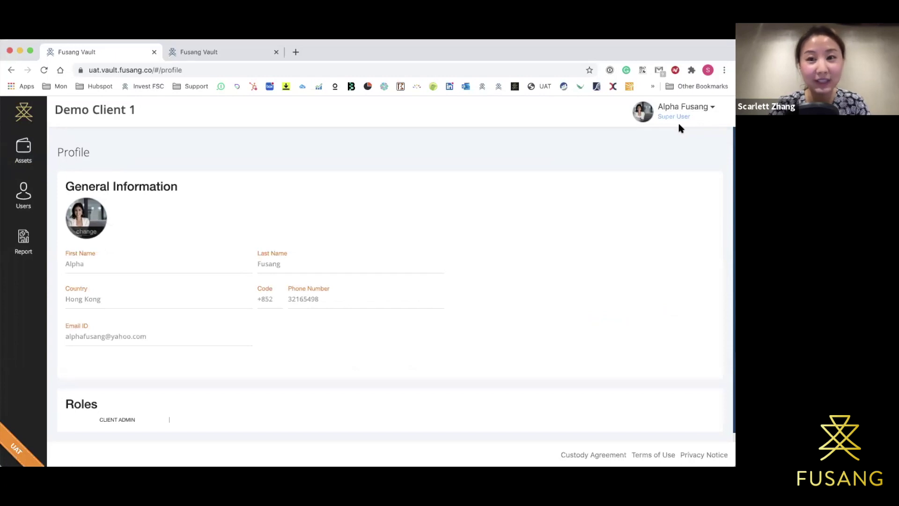
scroll(546, 204, down, 1)
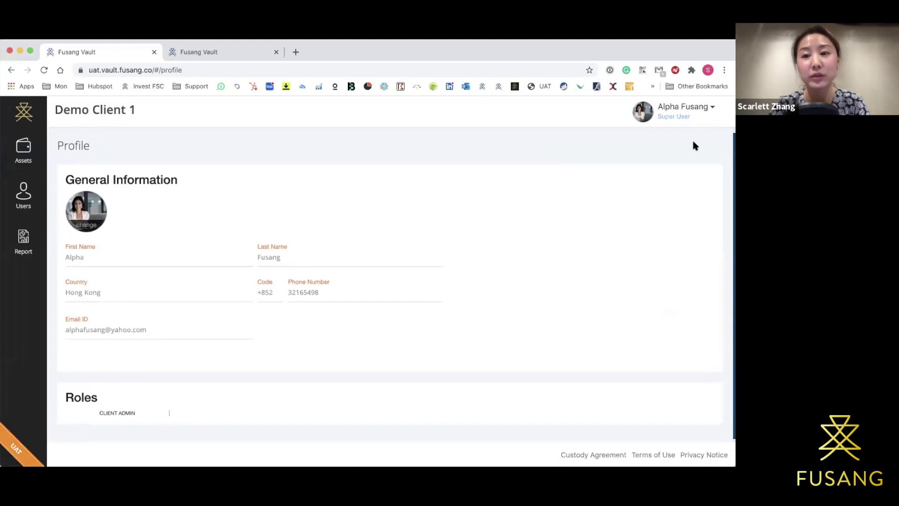
click(684, 113)
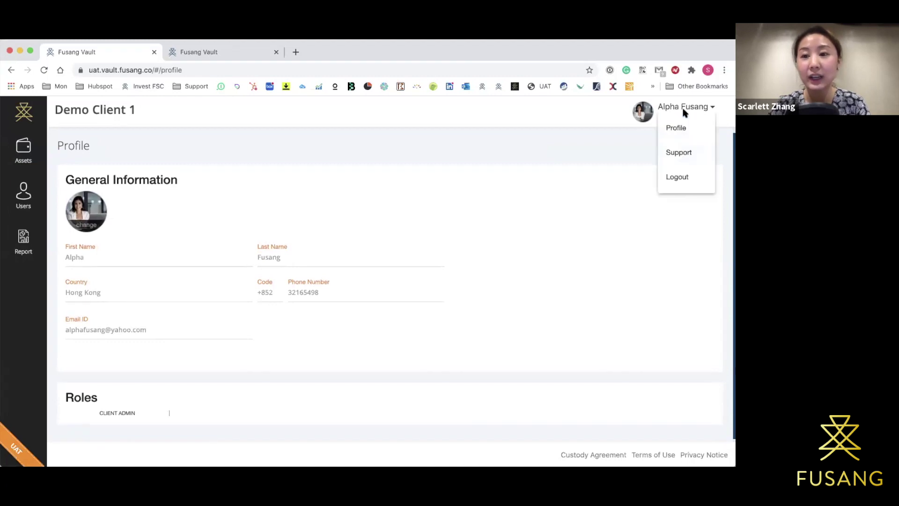
click(683, 160)
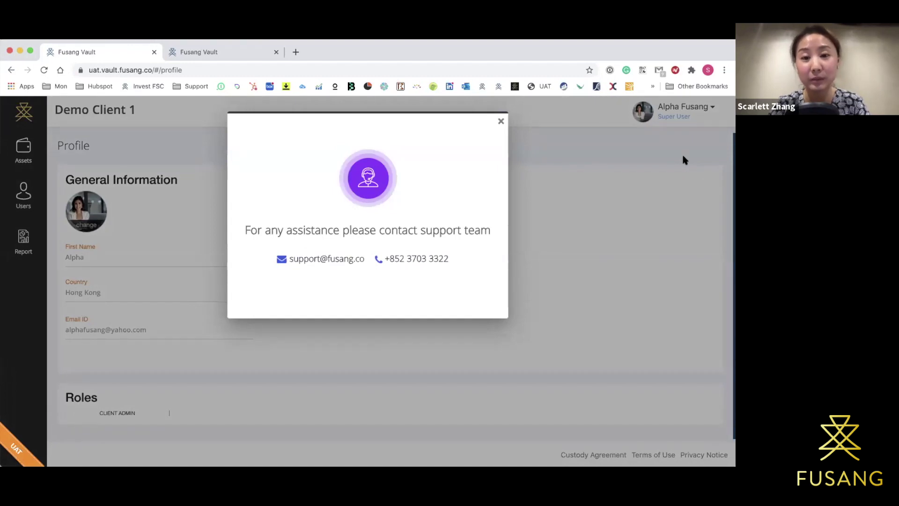
click(500, 121)
click(698, 111)
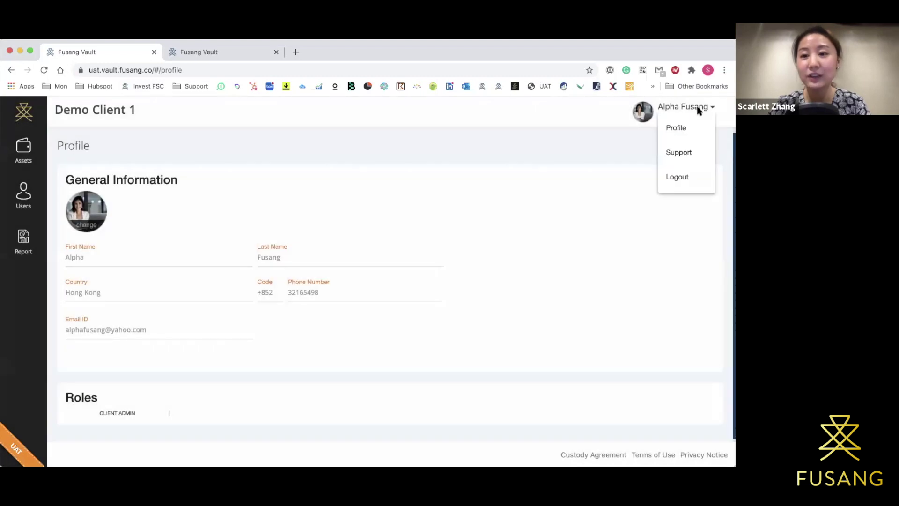
click(697, 111)
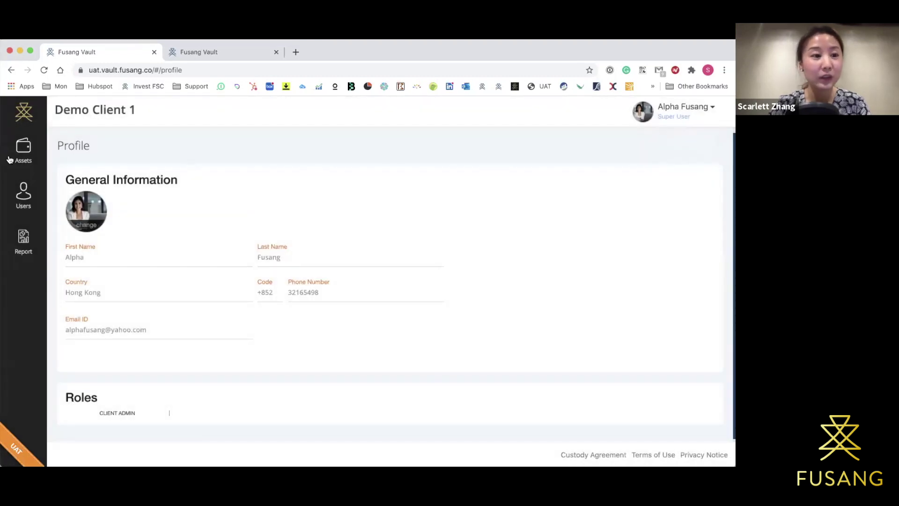
click(25, 159)
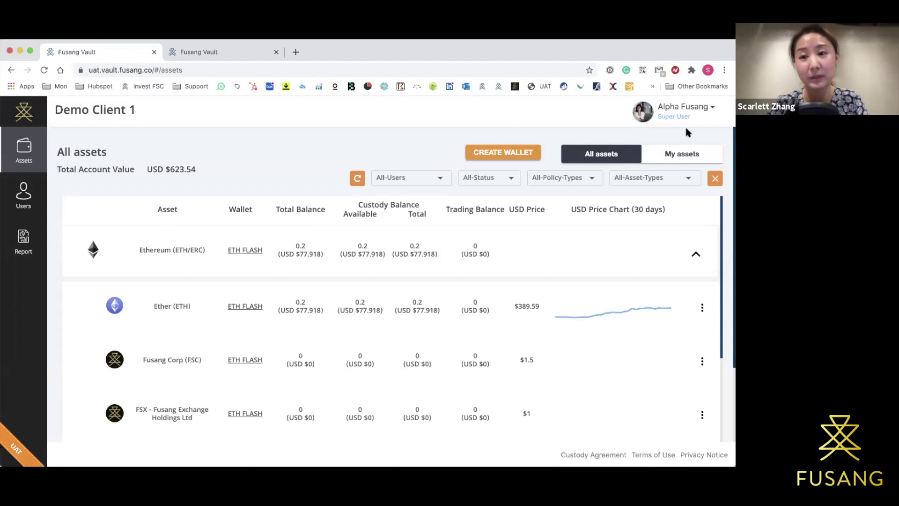
click(700, 107)
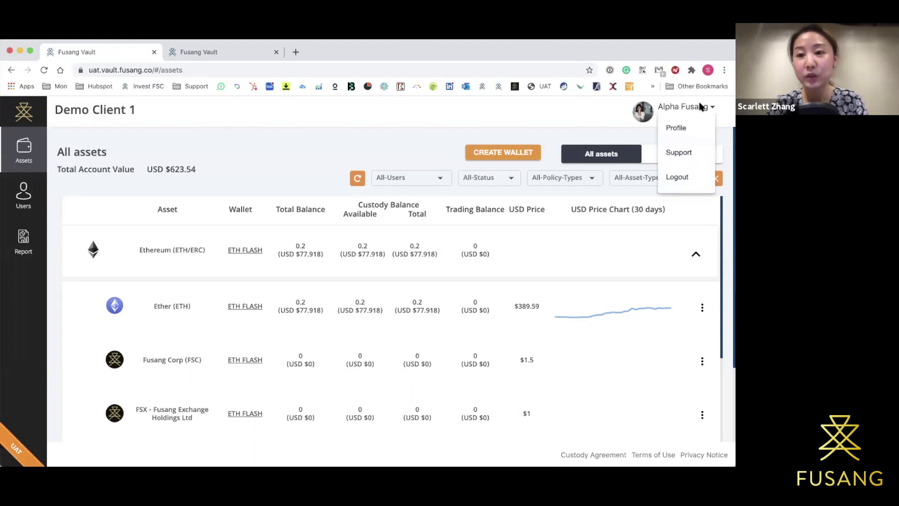
click(700, 107)
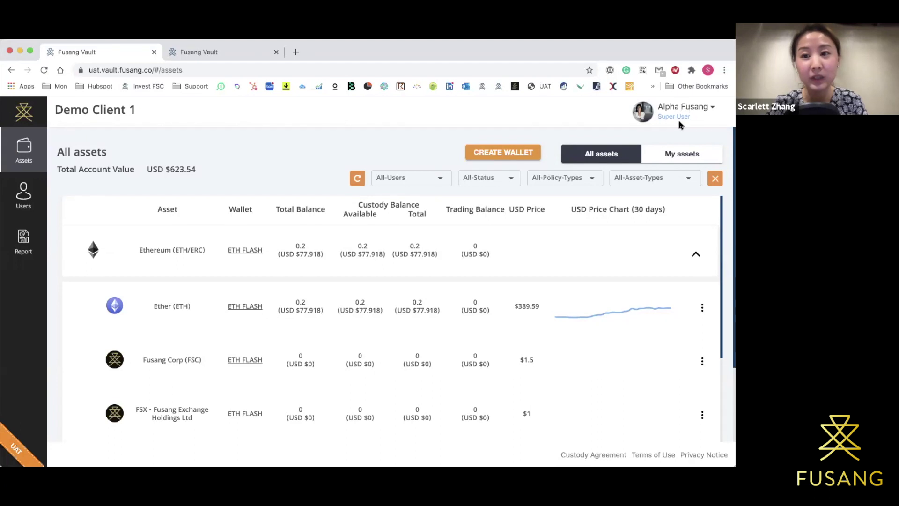
click(687, 109)
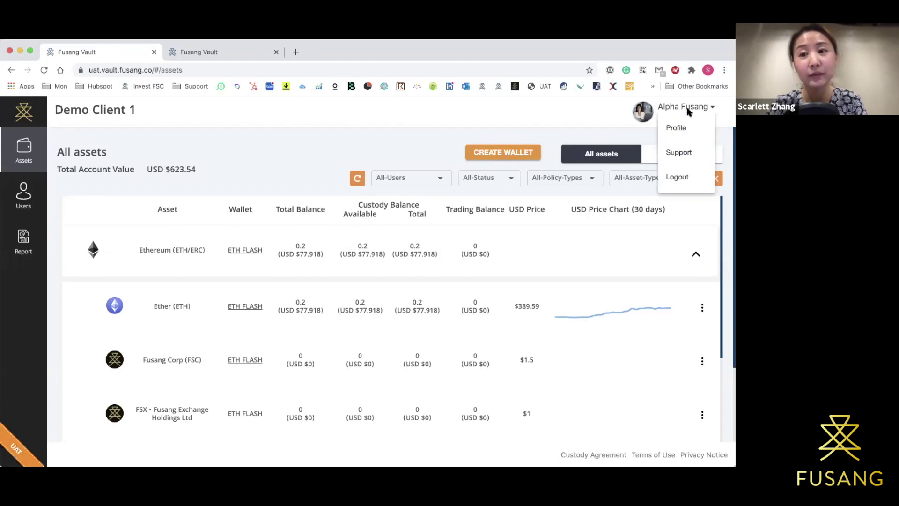
click(688, 112)
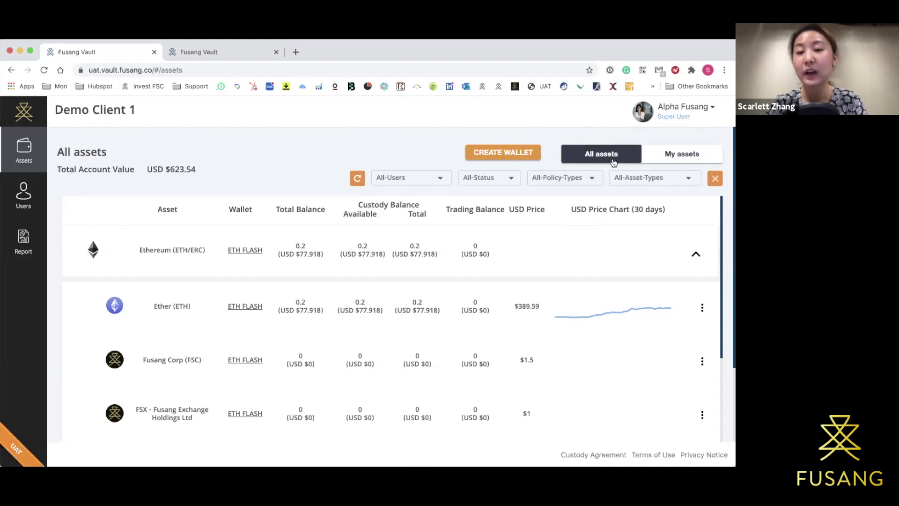
Switch to the My assets tab and browse the status and policy type filter options.
click(684, 150)
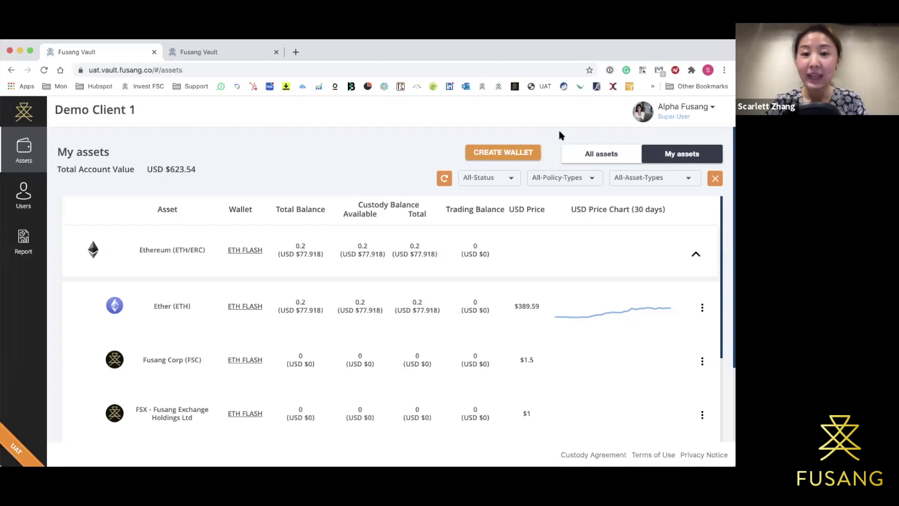
click(502, 178)
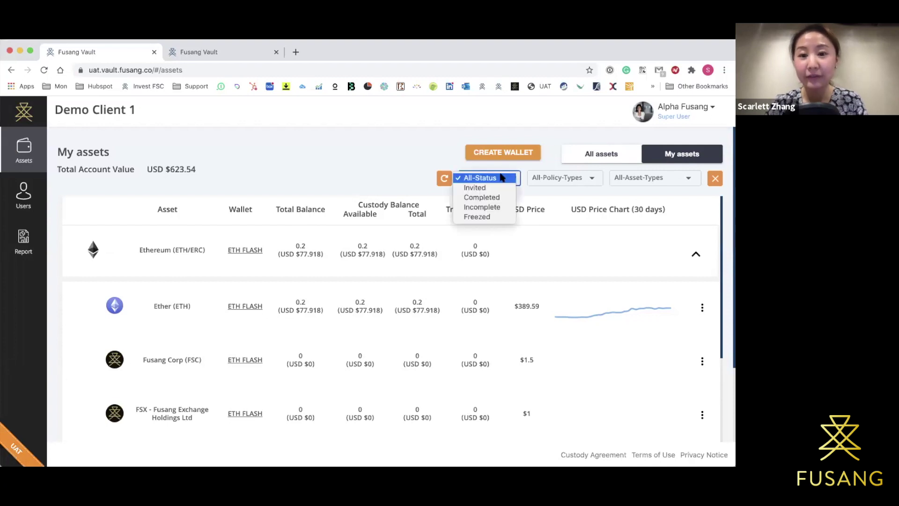
click(501, 177)
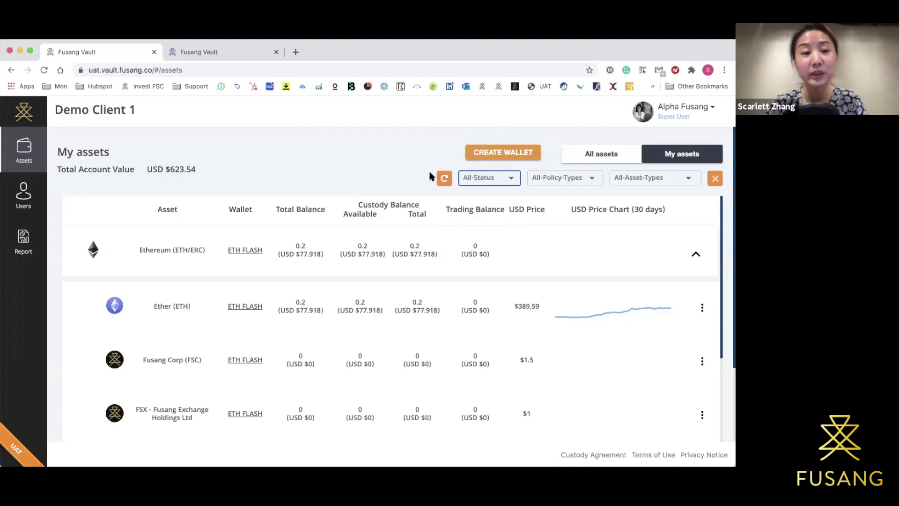
click(502, 182)
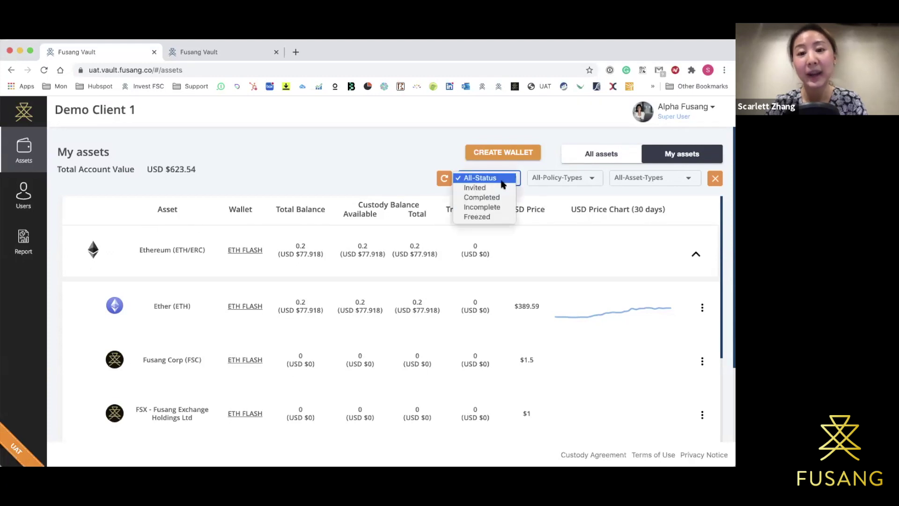
click(547, 180)
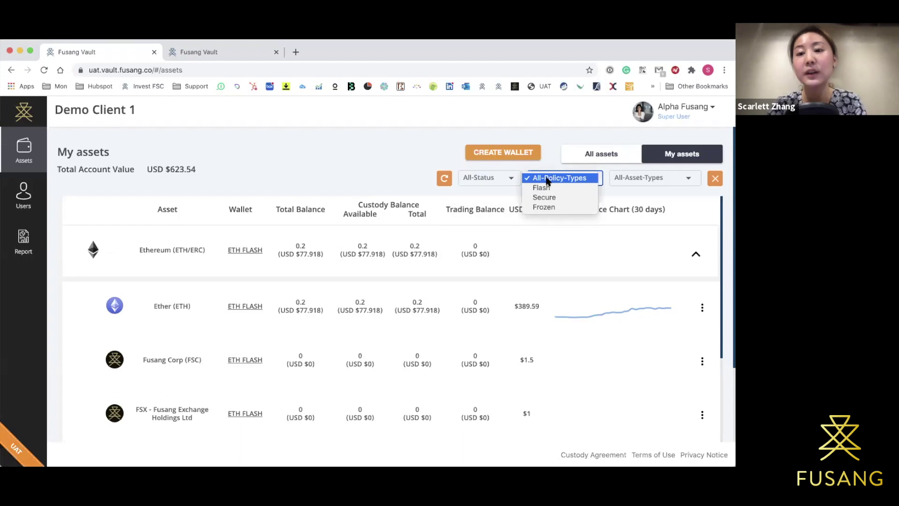
click(547, 181)
Filter the asset types to Bitcoin (BTC), then clear that filter again.
click(634, 180)
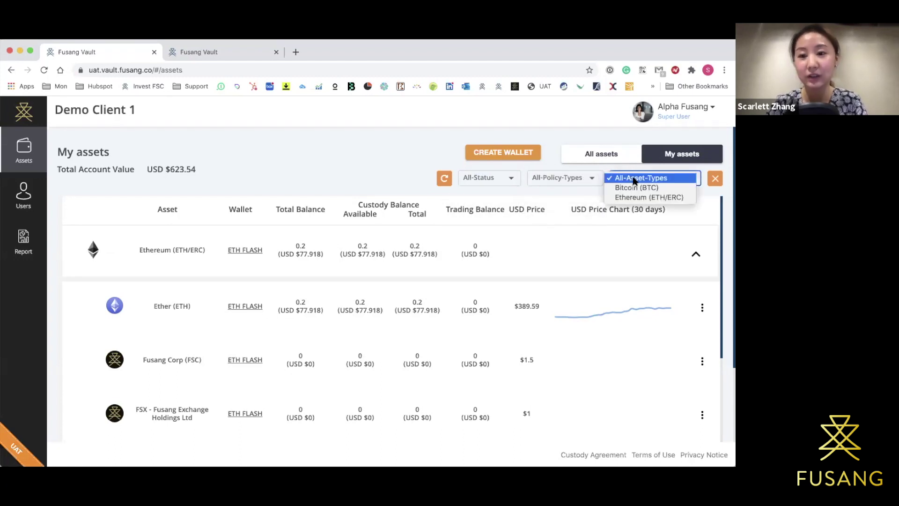
click(634, 181)
click(634, 181)
click(635, 179)
click(636, 189)
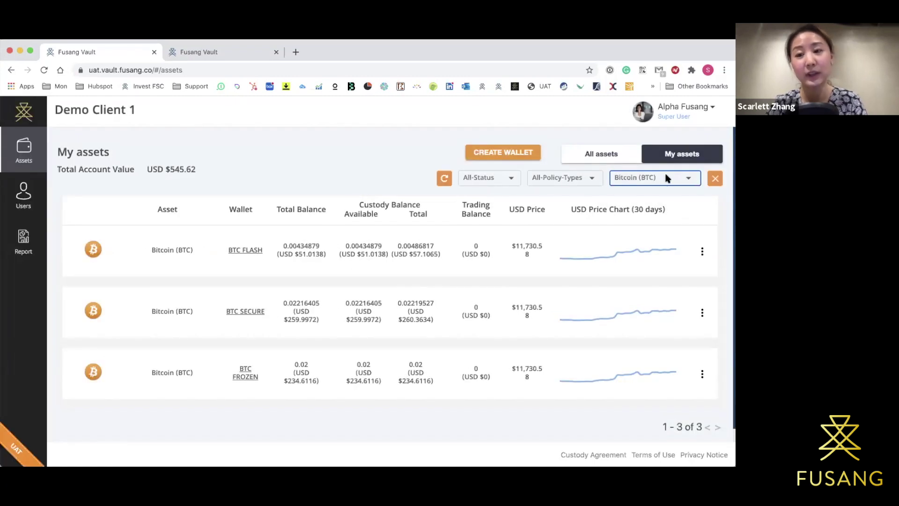
click(714, 179)
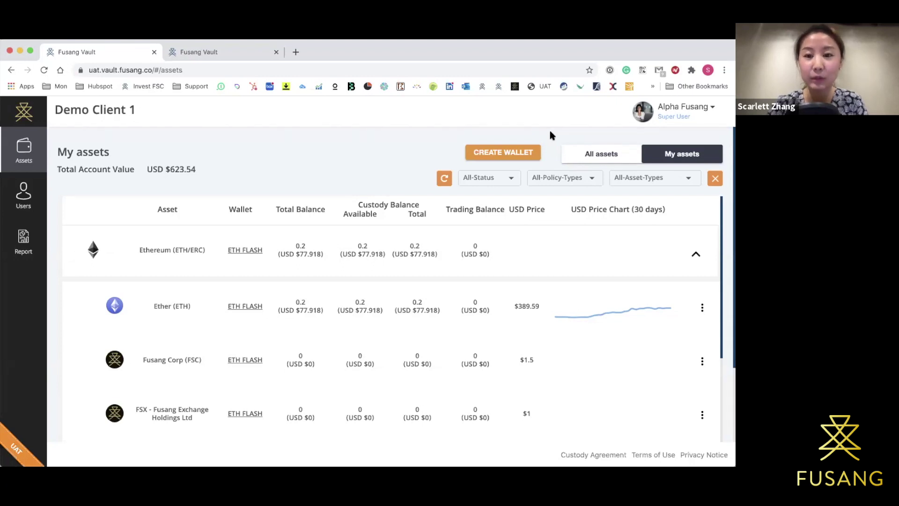
Scroll to the BTC FLASH wallet and show its FUNDS submenu of transfer and trading options.
scroll(549, 130, down, 2)
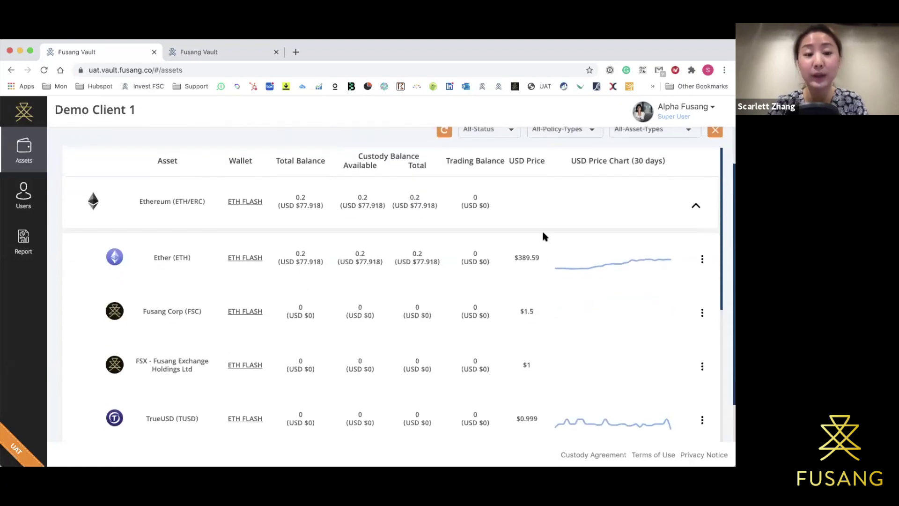
scroll(664, 311, down, 6)
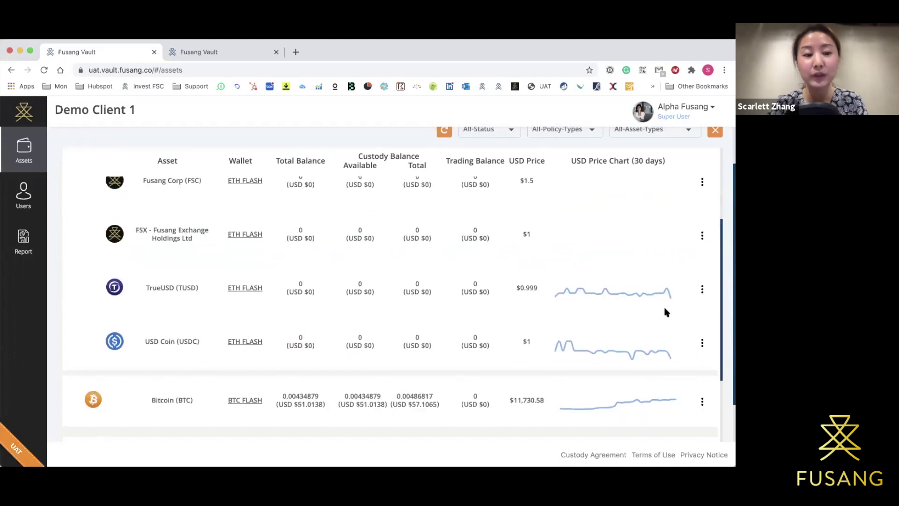
scroll(665, 312, down, 2)
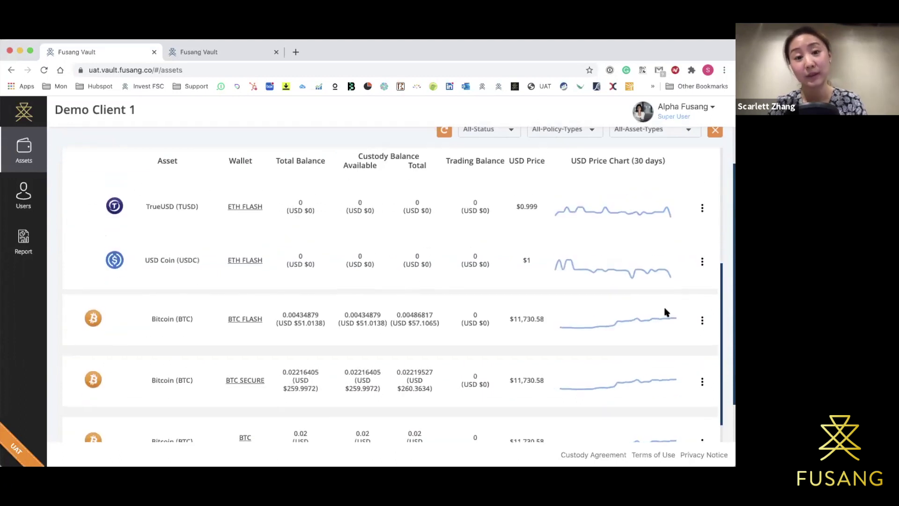
click(702, 320)
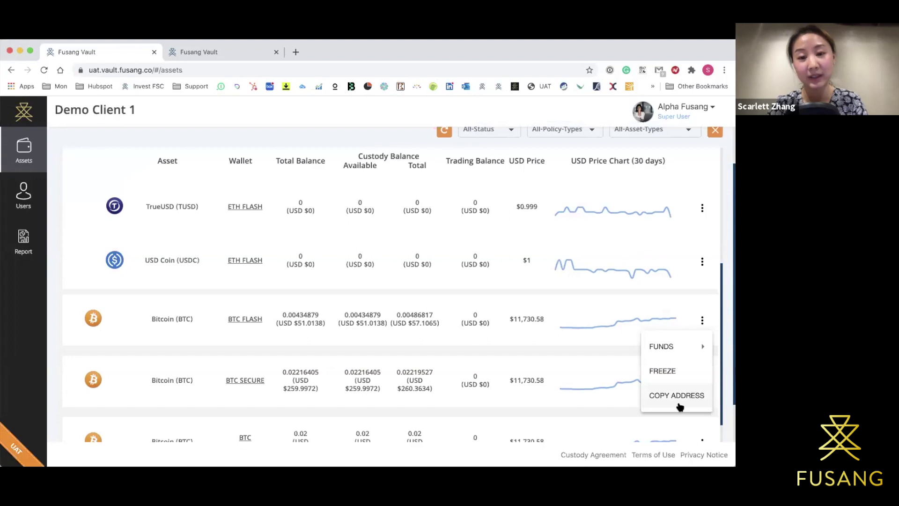
click(721, 278)
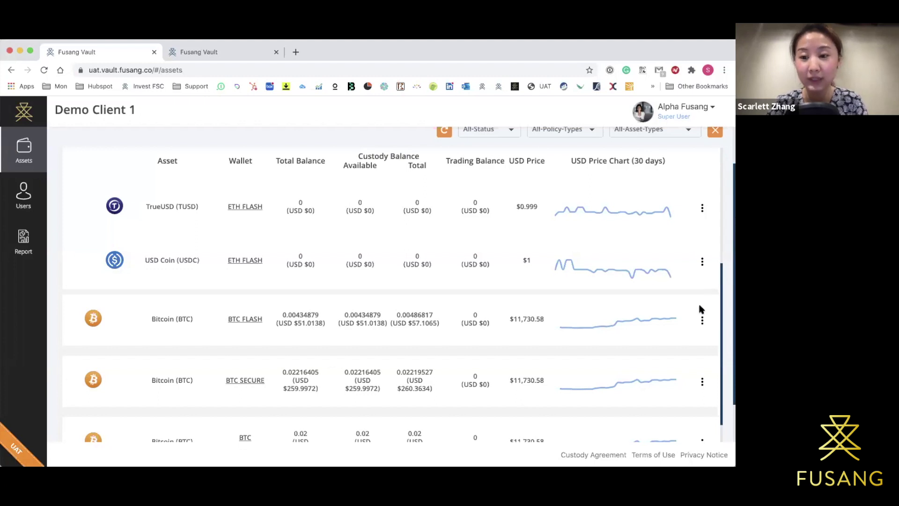
click(702, 320)
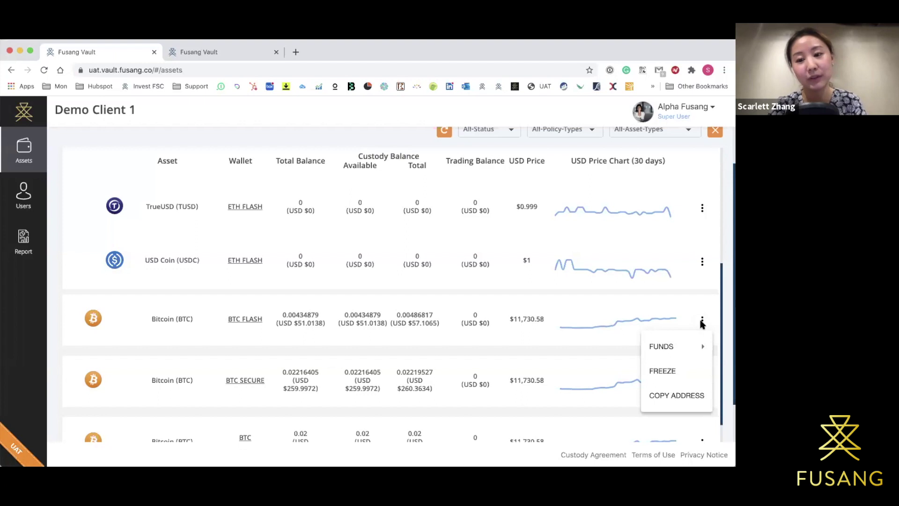
mouse_move(687, 345)
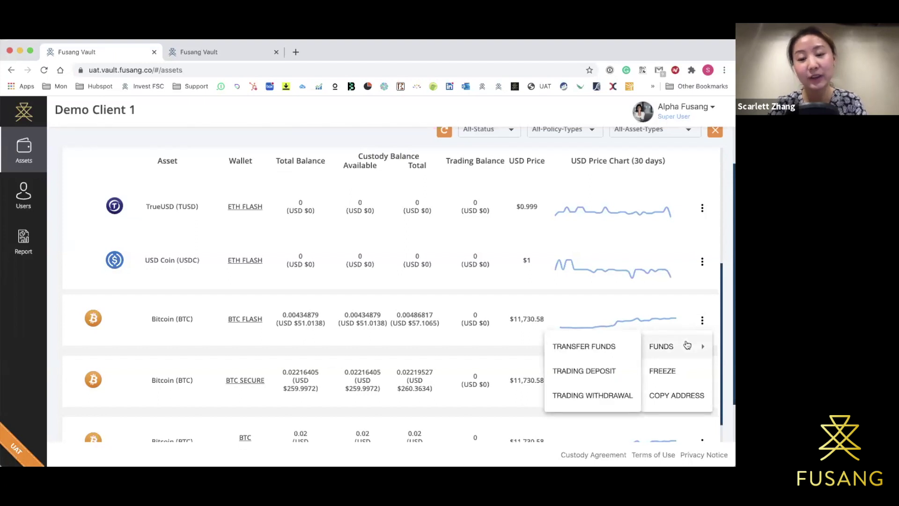
Start a transfer from BTC FLASH, paste the destination address and set the transaction limit to 15%.
click(580, 346)
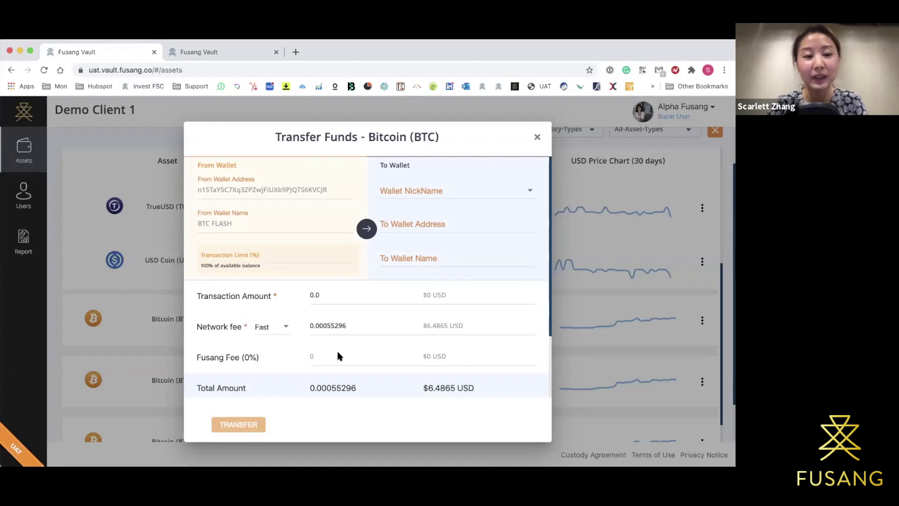
scroll(338, 354, down, 1)
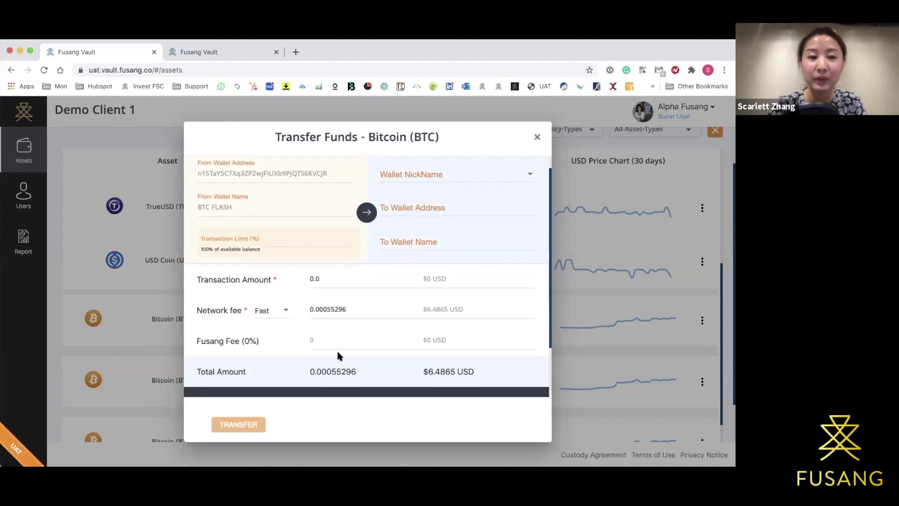
scroll(337, 352, up, 1)
click(391, 220)
text(mrkVgxVUr2fZoAJjE9dghnxfiQ3FQHFVLc)
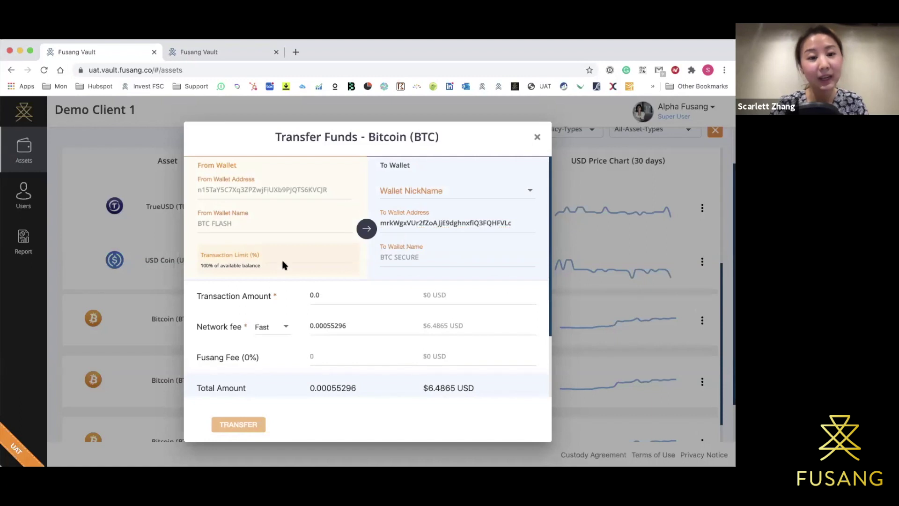
click(292, 257)
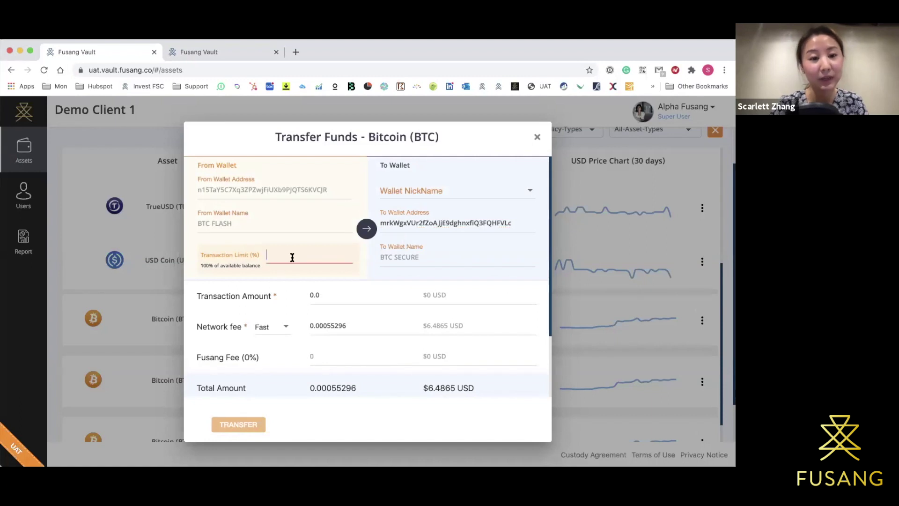
text(12)
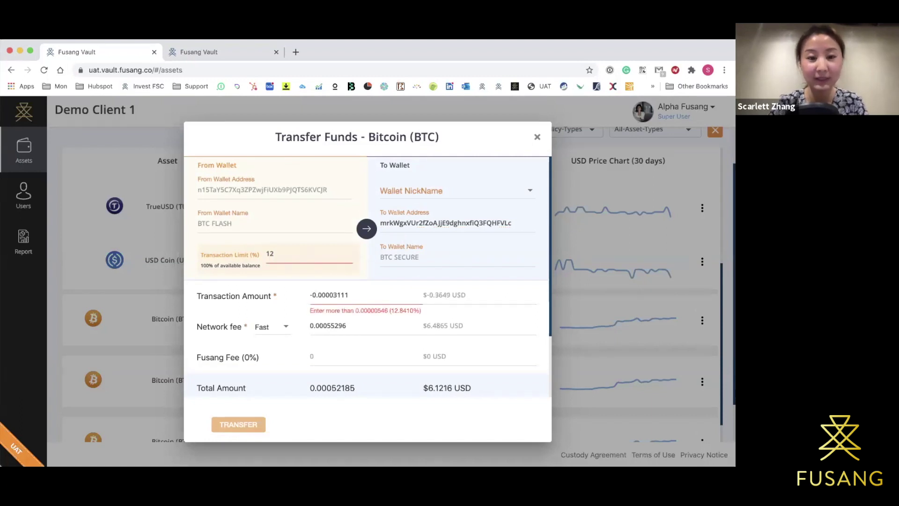
key(BackSpace)
text(5)
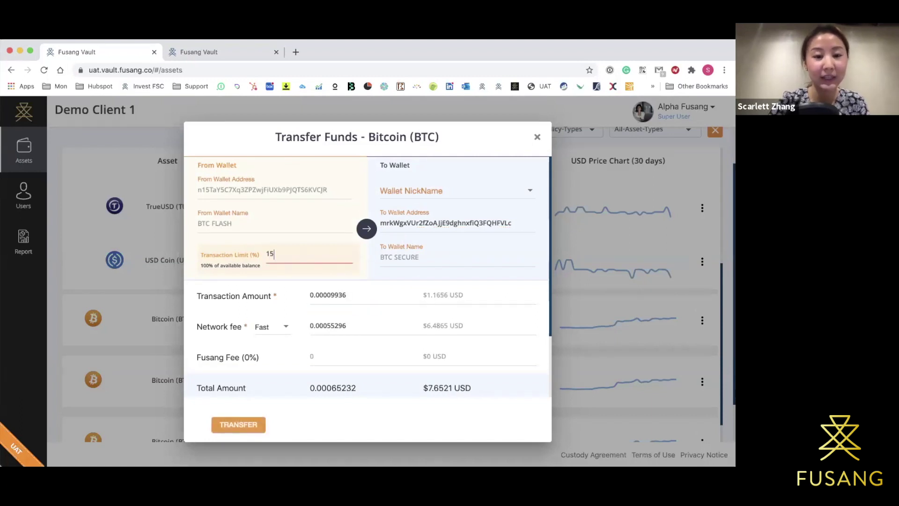
click(355, 297)
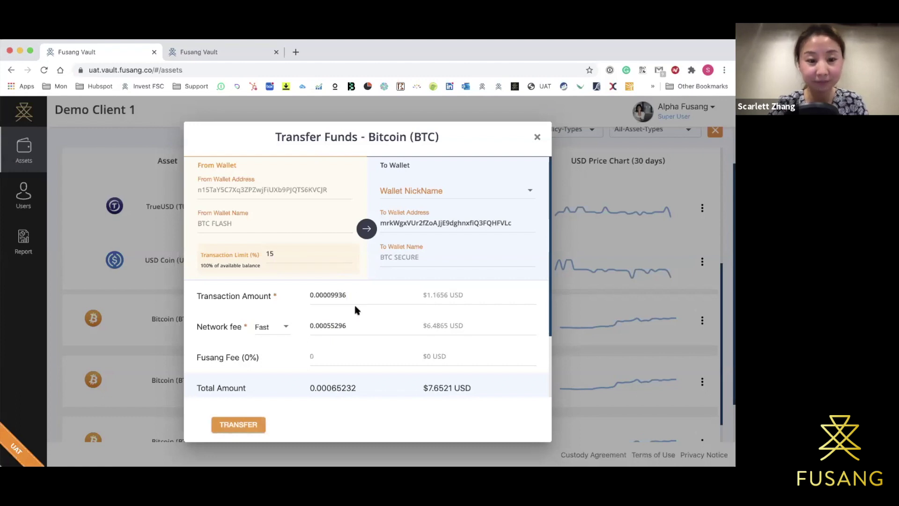
Set the network fee to Fast after briefly trying Normal.
scroll(354, 303, down, 1)
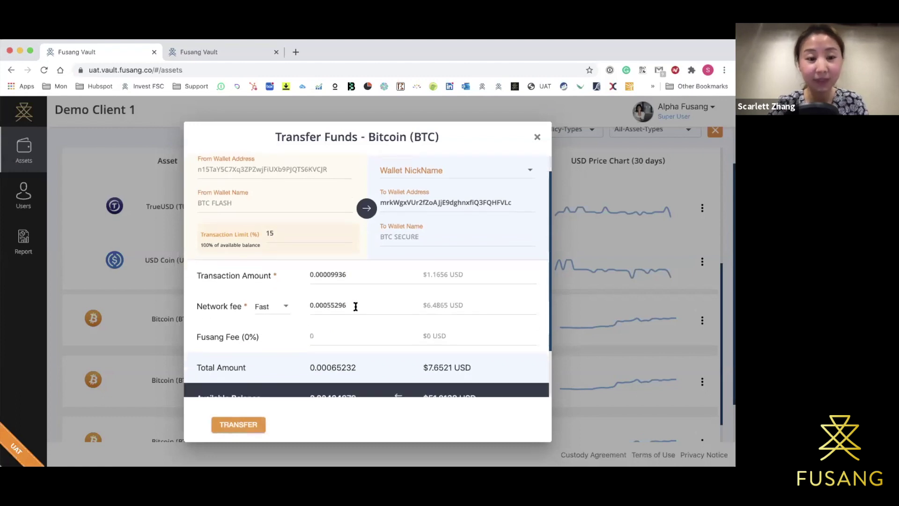
click(258, 309)
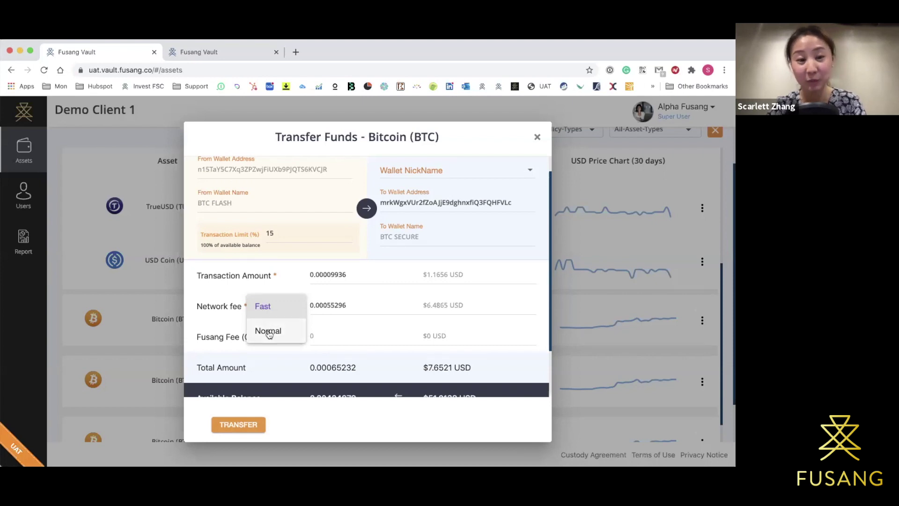
click(273, 310)
scroll(272, 309, down, 2)
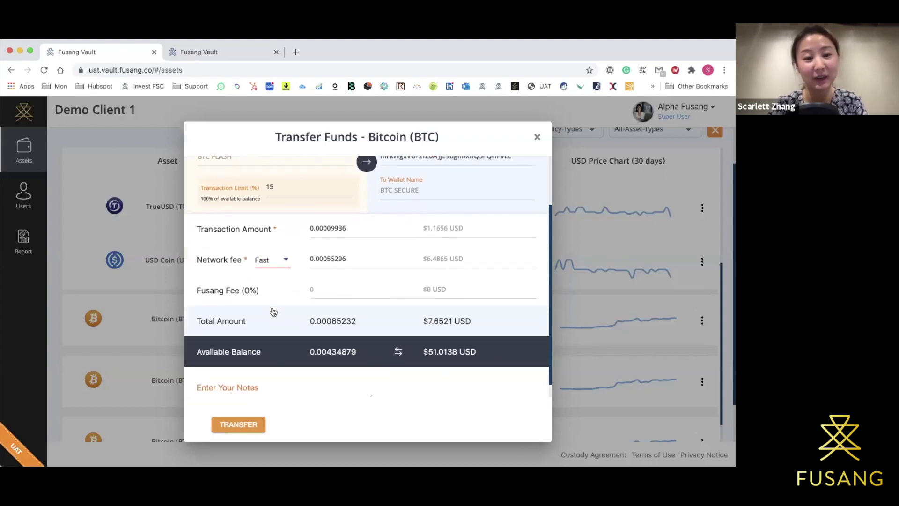
click(281, 258)
click(273, 284)
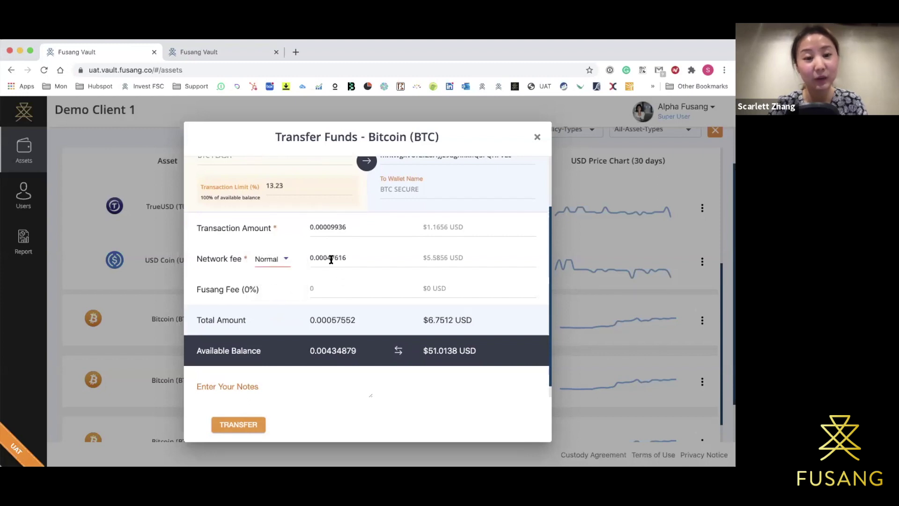
click(274, 259)
click(278, 239)
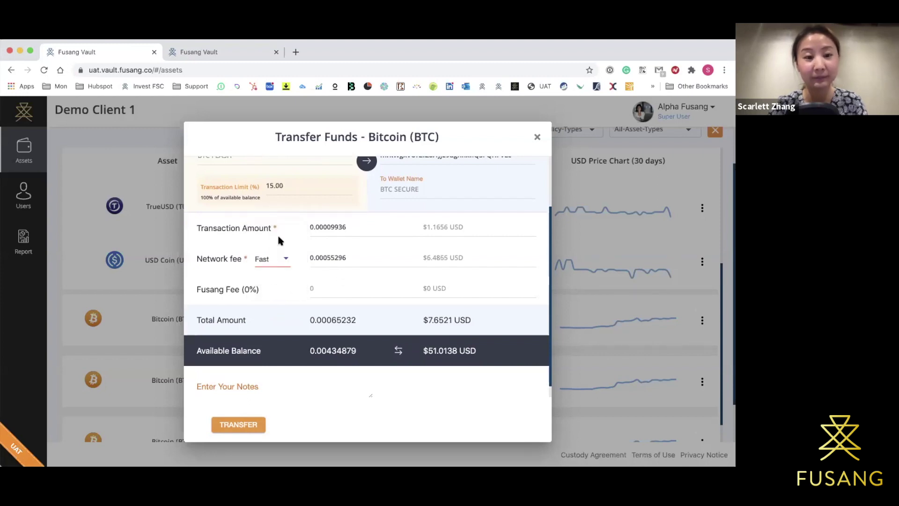
scroll(279, 237, down, 1)
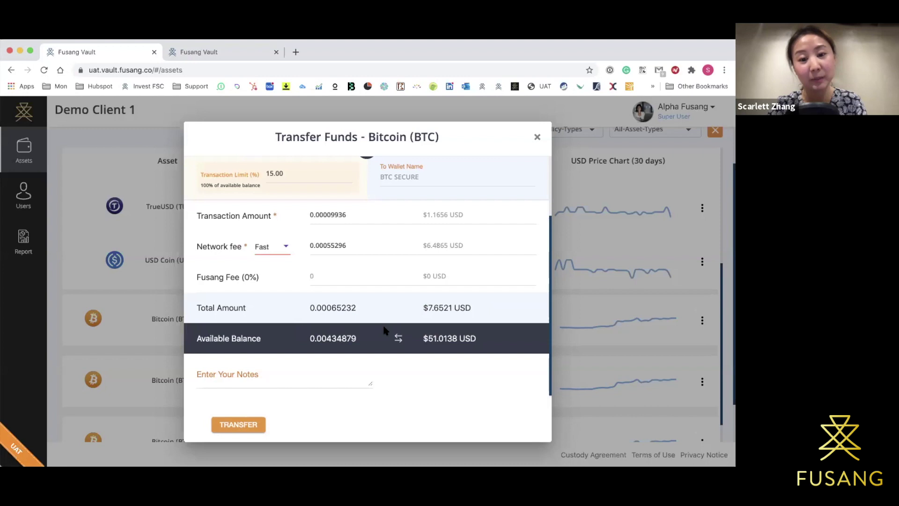
Add the note 'Thank you' and submit the transfer.
click(281, 373)
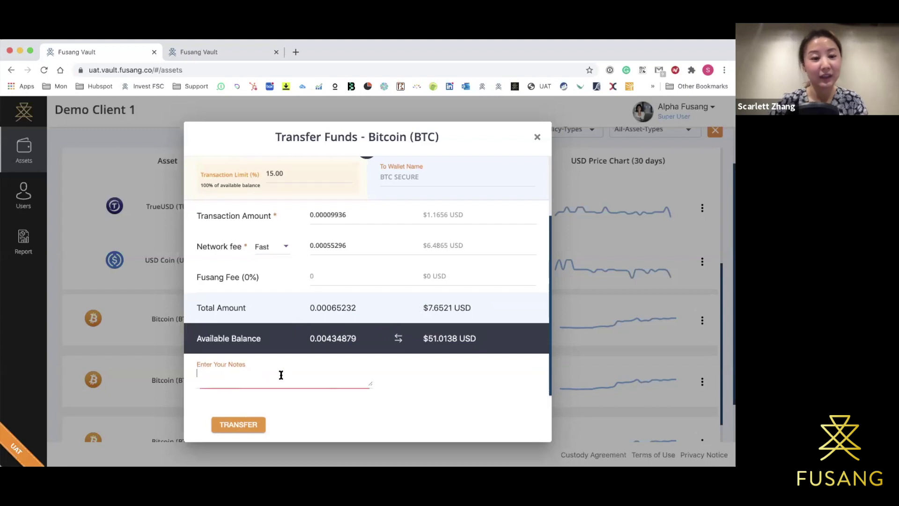
text(Thank you)
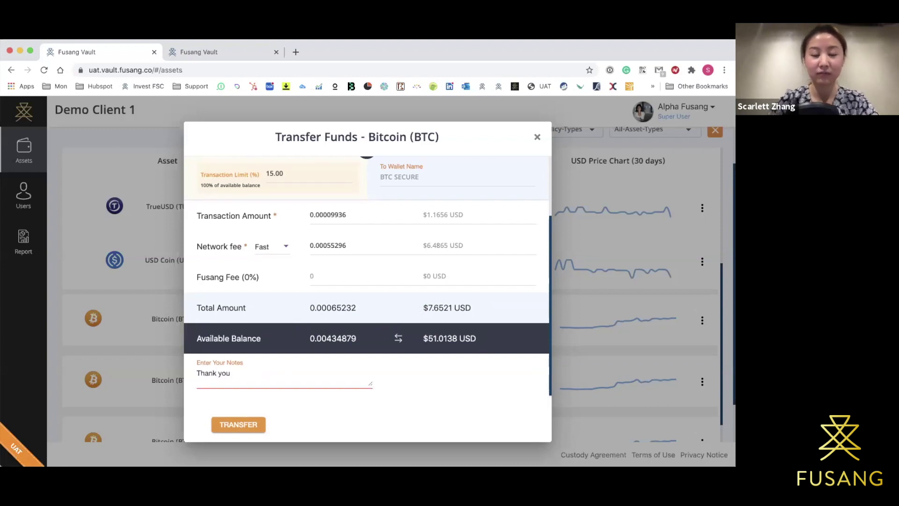
click(234, 423)
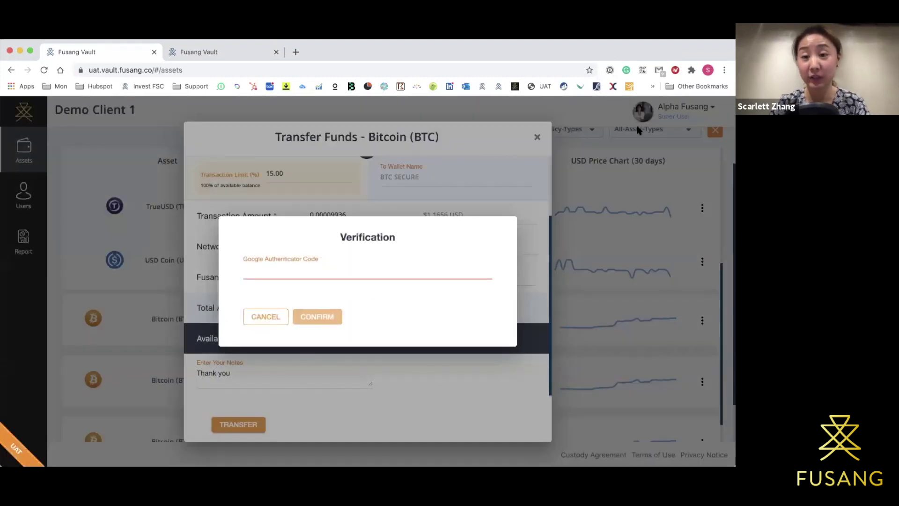
Paste the one-time code from 1Password into Google Authenticator Code and confirm the transfer.
click(610, 70)
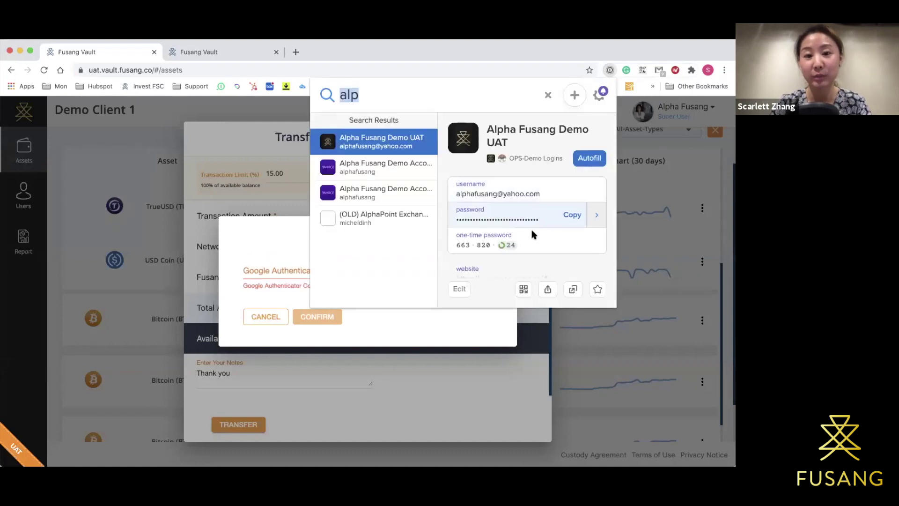
click(572, 237)
key(super+v)
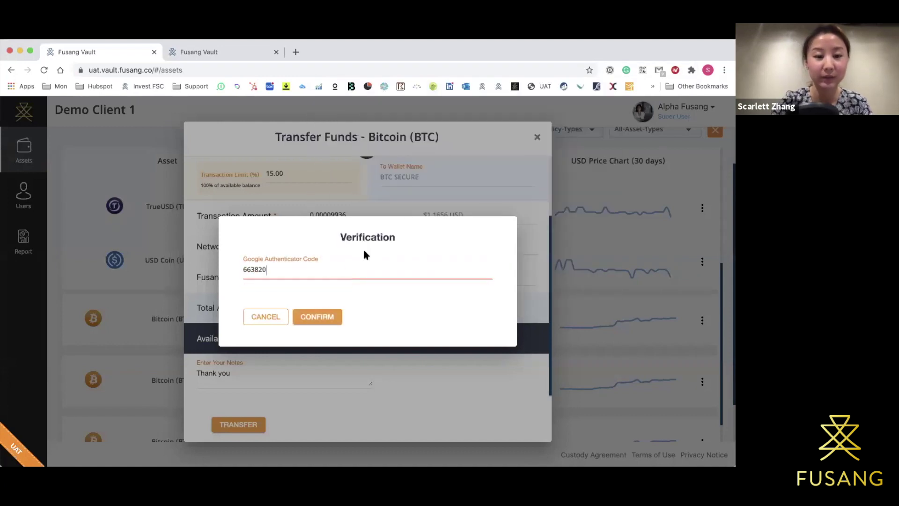
click(309, 318)
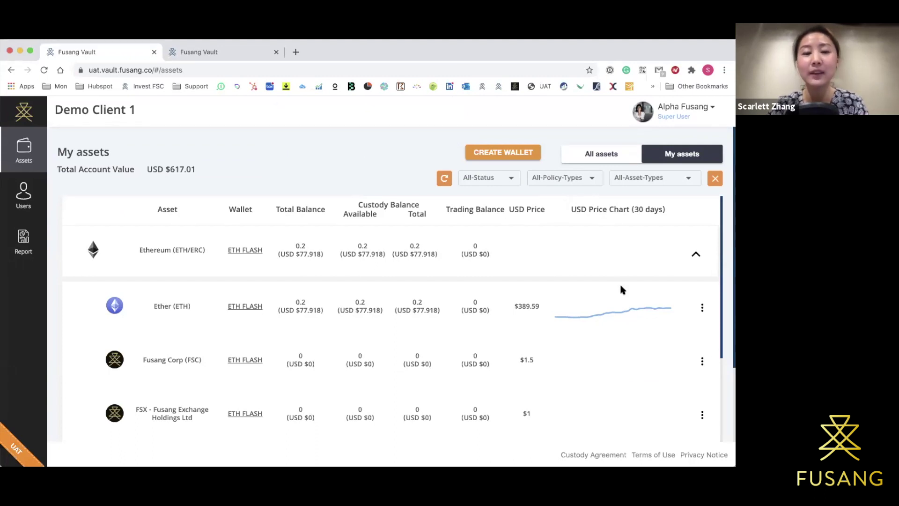
scroll(621, 289, down, 1)
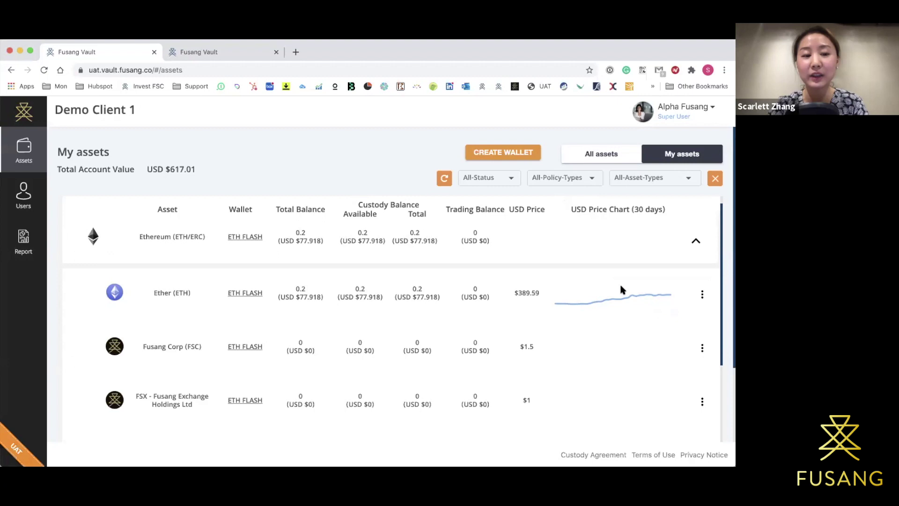
click(702, 294)
mouse_move(691, 327)
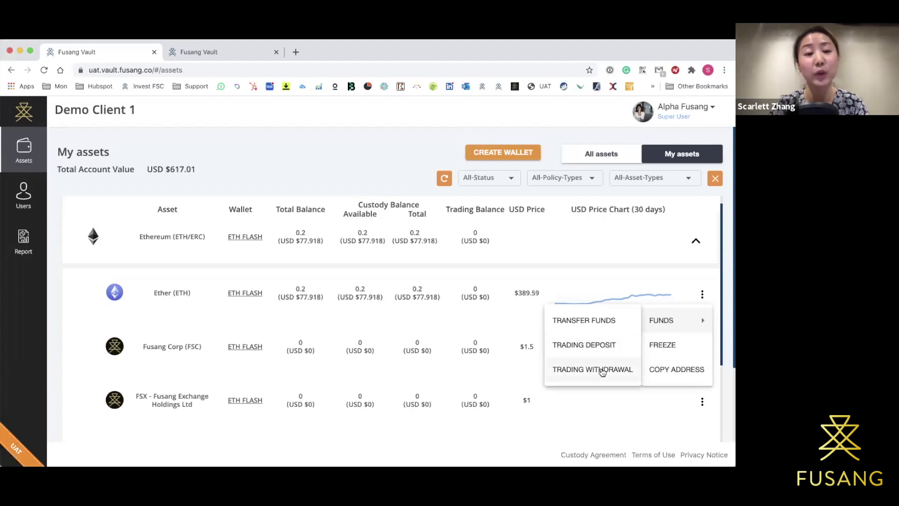
click(608, 236)
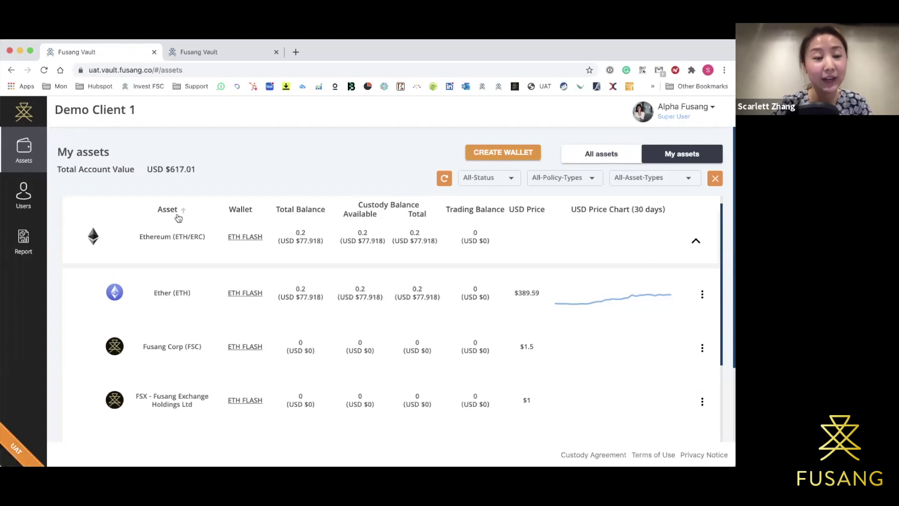
Scroll the My assets table down to the BTC FLASH and BTC SECURE rows.
scroll(174, 304, down, 4)
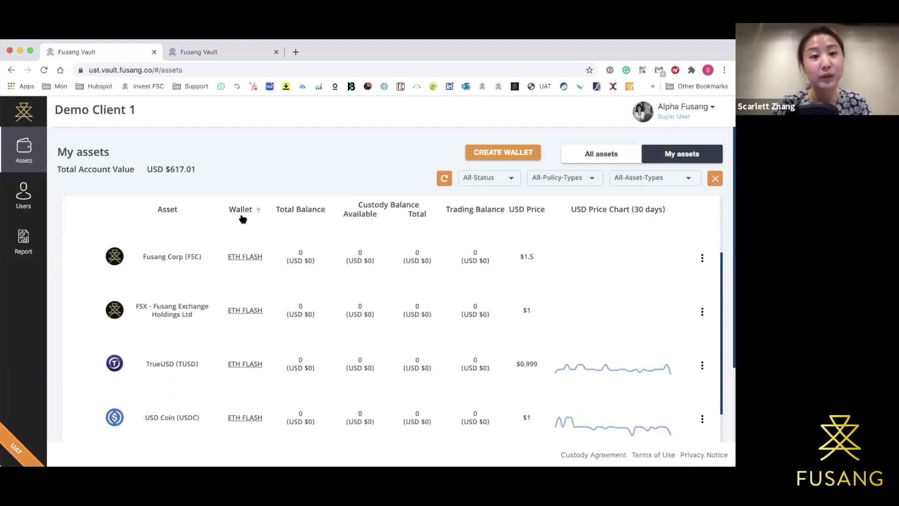
scroll(241, 243, up, 2)
scroll(240, 240, down, 3)
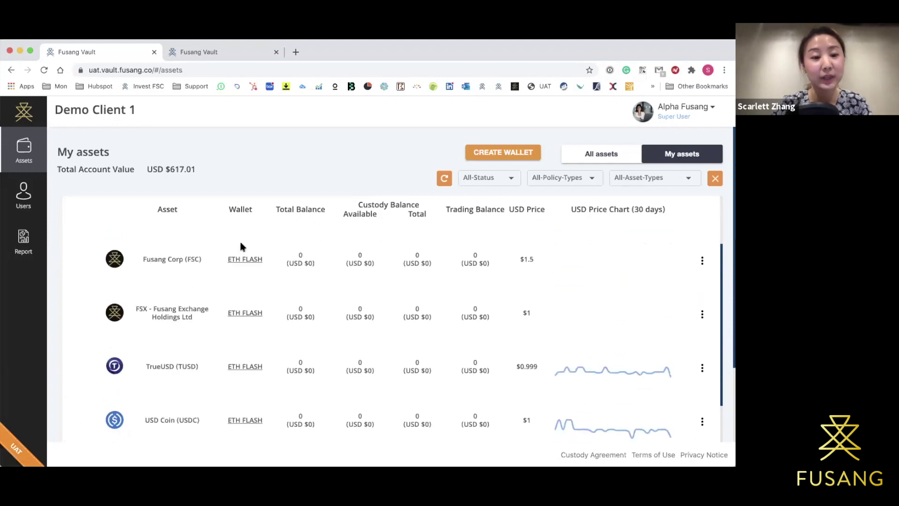
scroll(240, 312, down, 4)
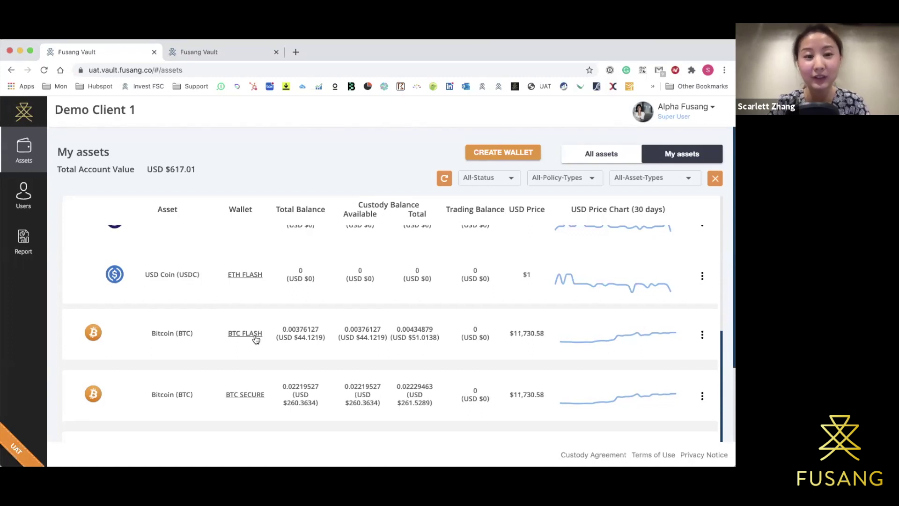
scroll(294, 234, up, 5)
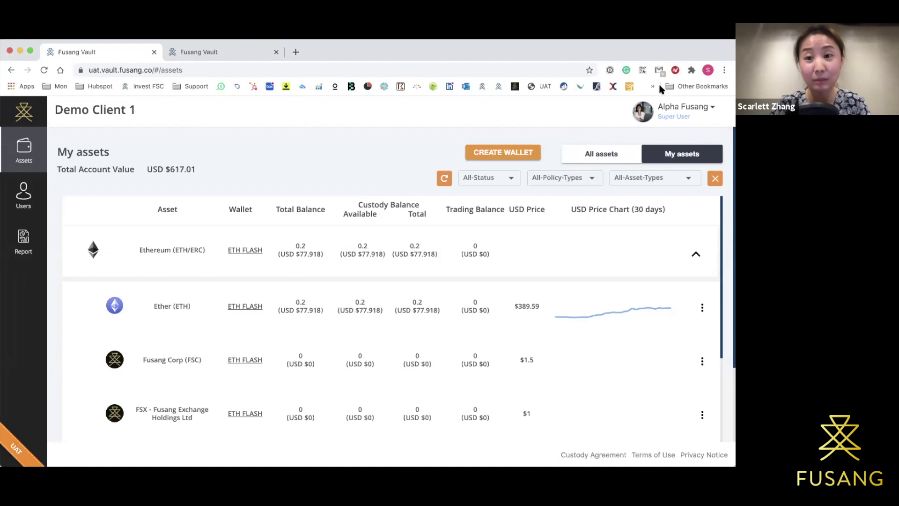
Open the Create Wallets form with the CREATE WALLET button.
click(501, 151)
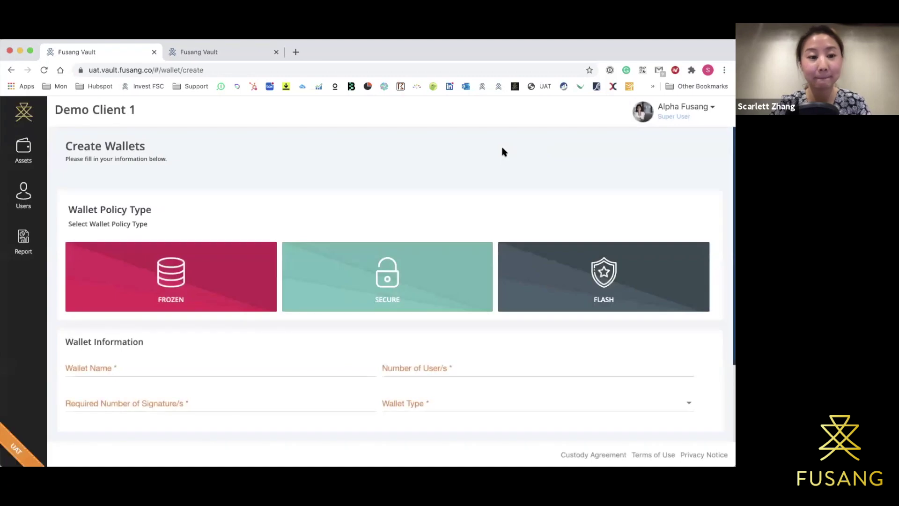
Look through the Create Wallets form and select the FLASH policy card.
scroll(501, 151, down, 1)
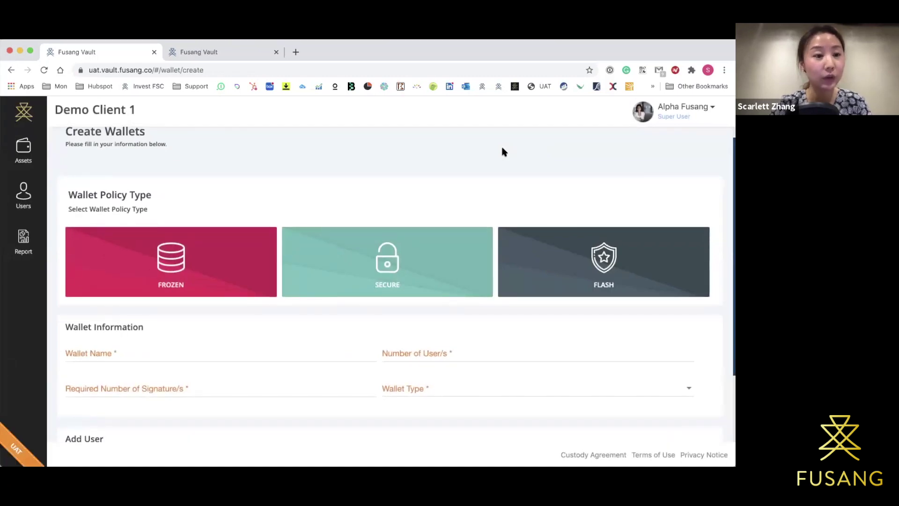
scroll(502, 151, up, 1)
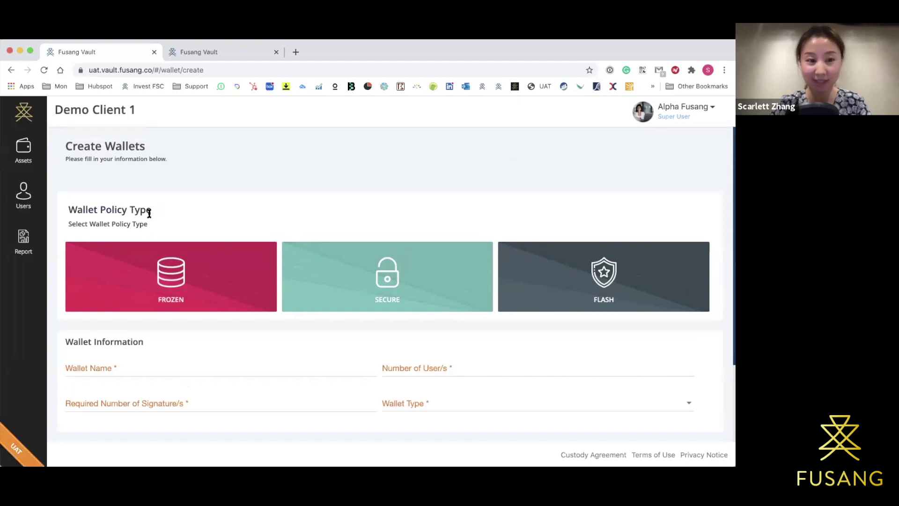
scroll(149, 213, down, 2)
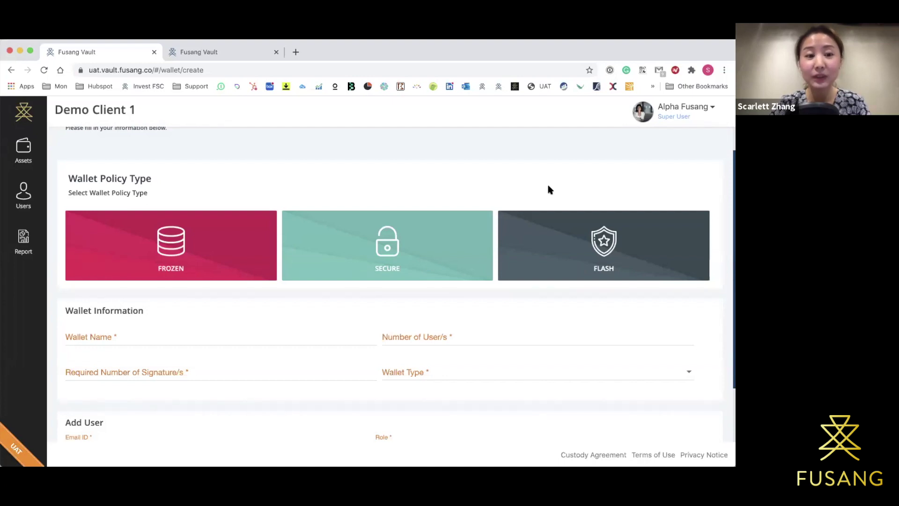
scroll(548, 186, down, 2)
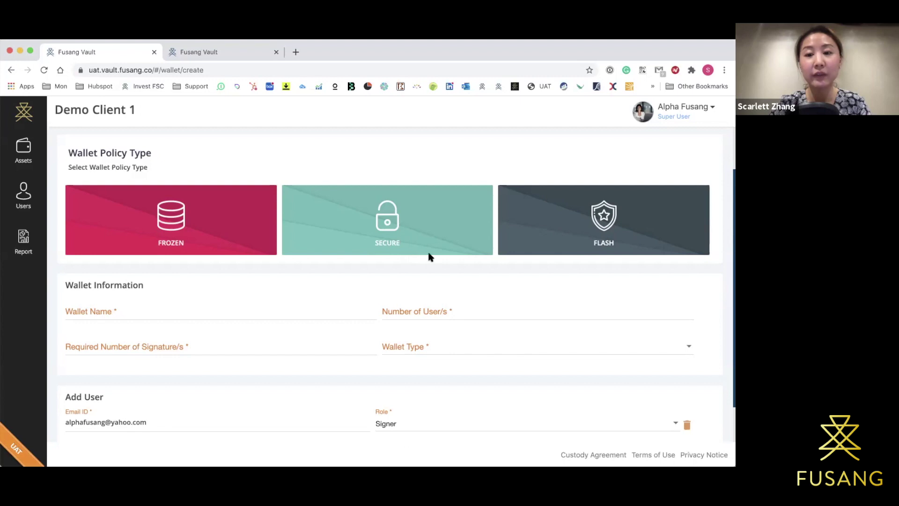
scroll(566, 230, down, 1)
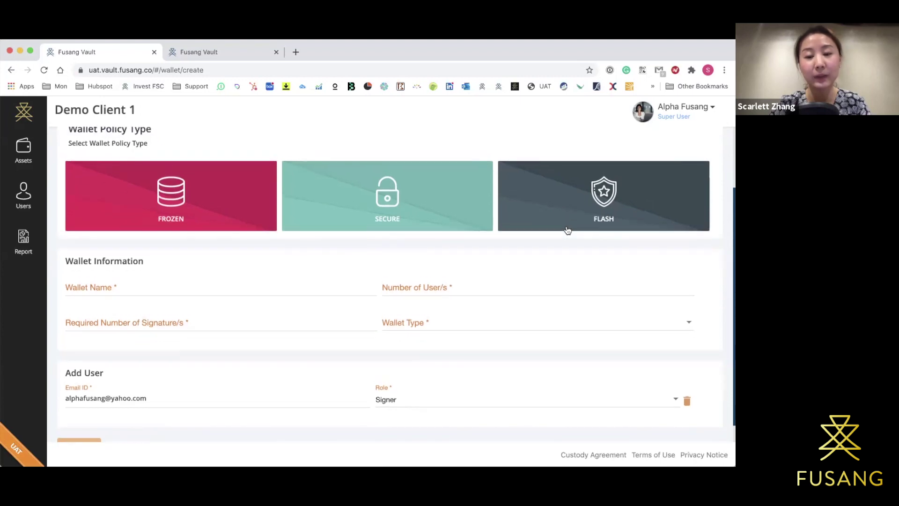
click(583, 176)
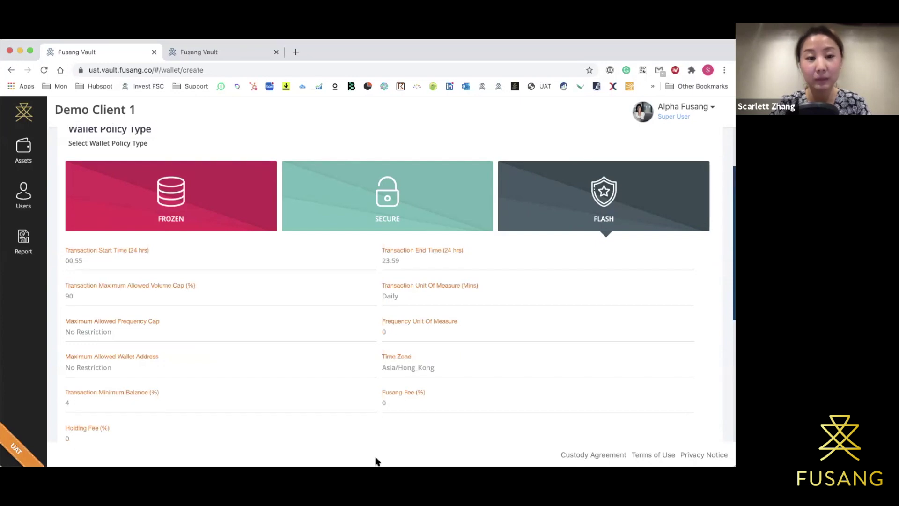
Compare the Frozen and Flash policies, highlighting Flash's No Restriction frequency and wallet address limits.
click(226, 217)
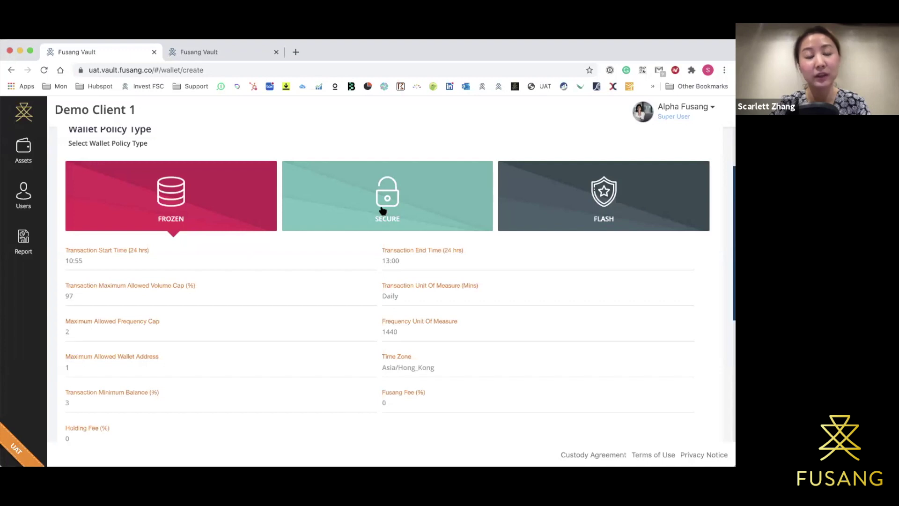
click(559, 198)
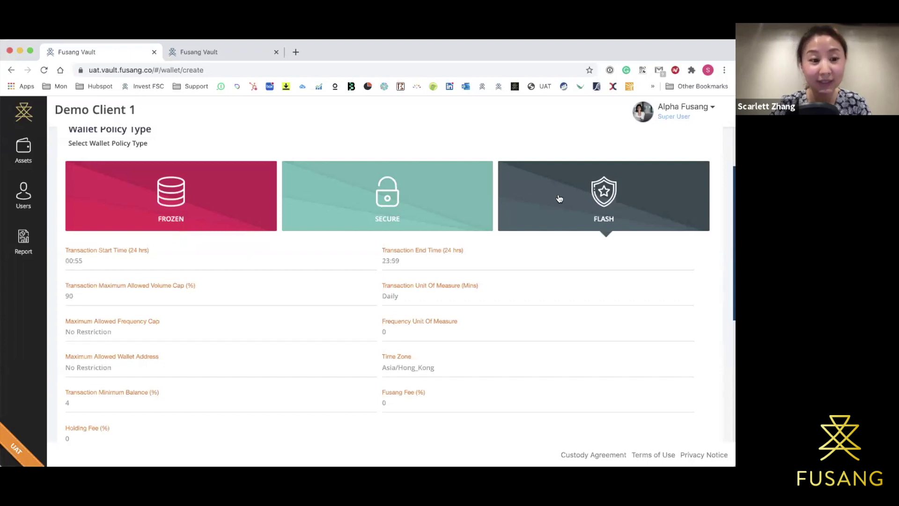
scroll(559, 199, down, 1)
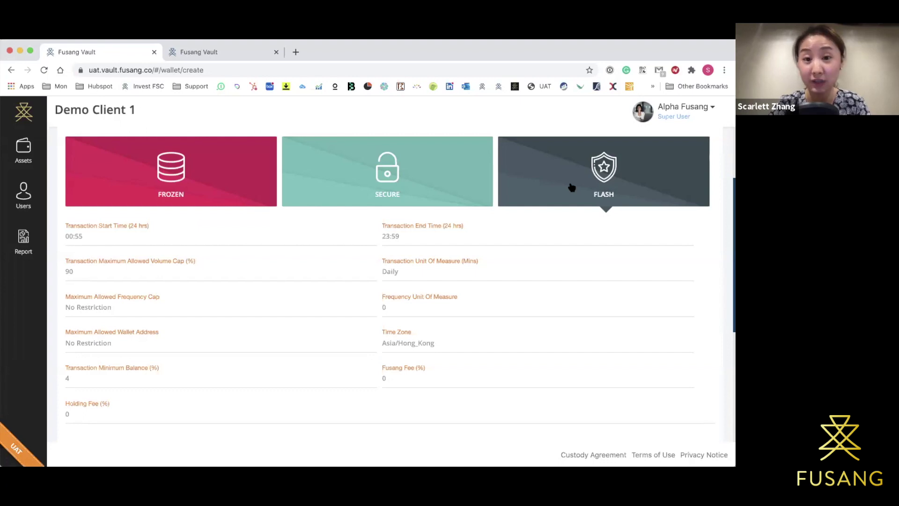
double_click(99, 309)
triple_click(98, 312)
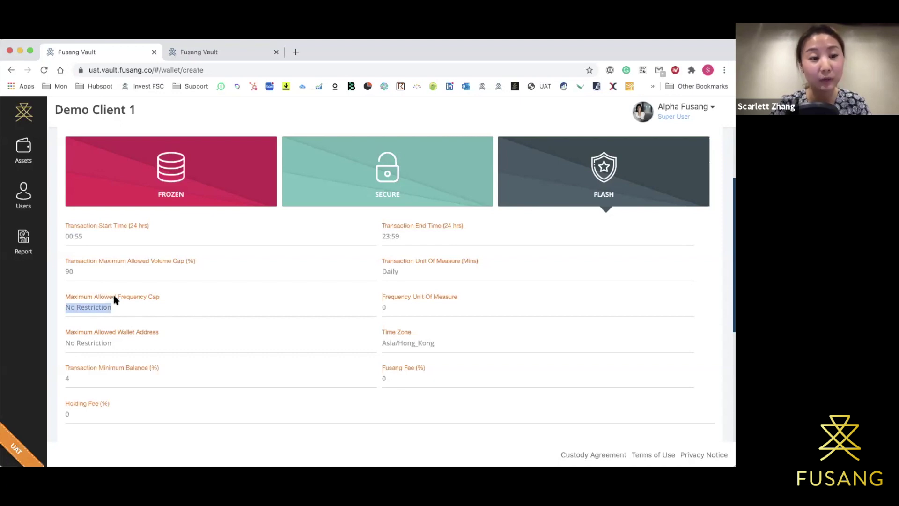
triple_click(105, 344)
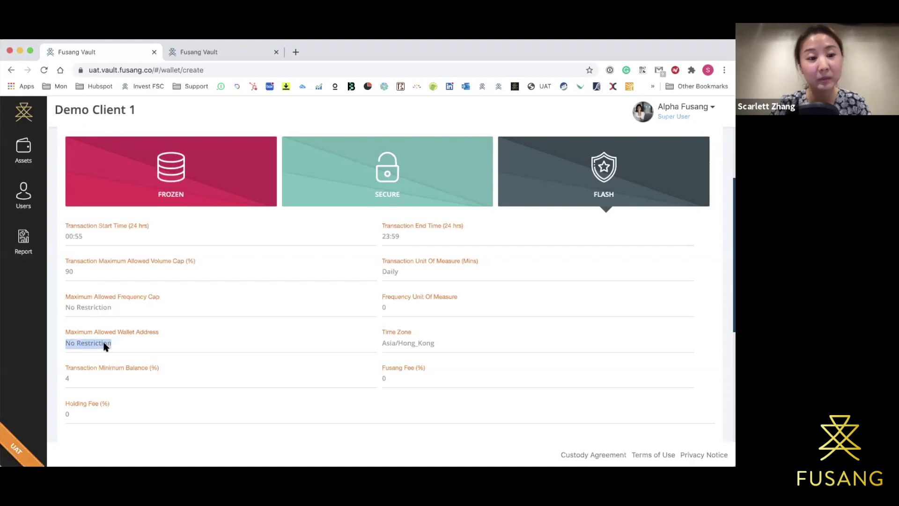
click(418, 292)
scroll(423, 290, down, 1)
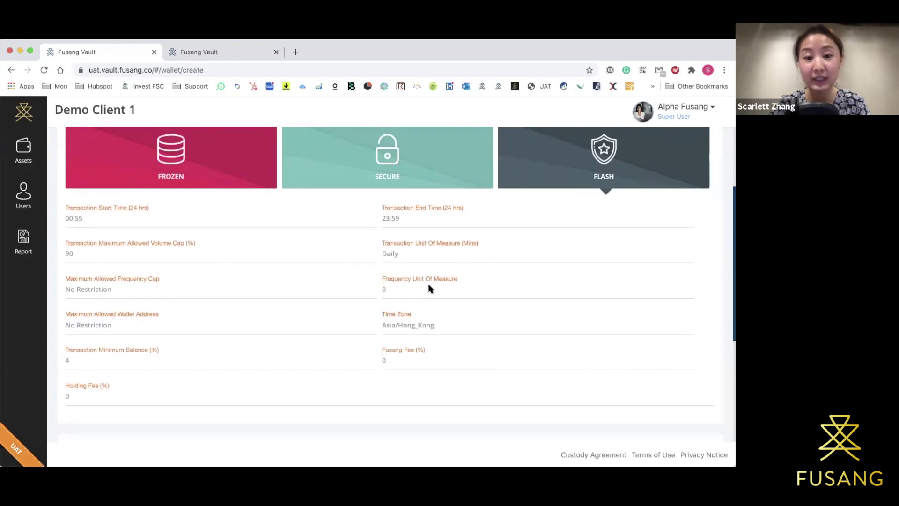
View the Secure policy, then reselect Flash and scroll down to Wallet Information.
click(439, 168)
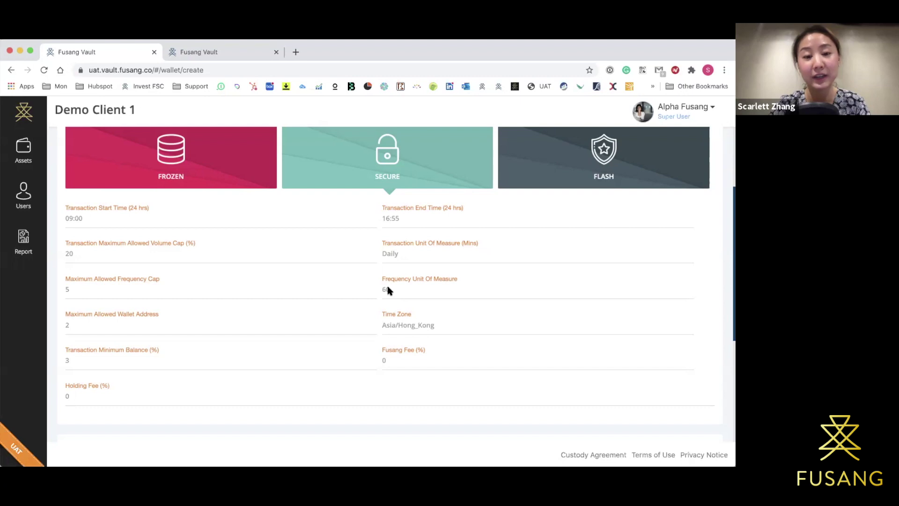
click(527, 186)
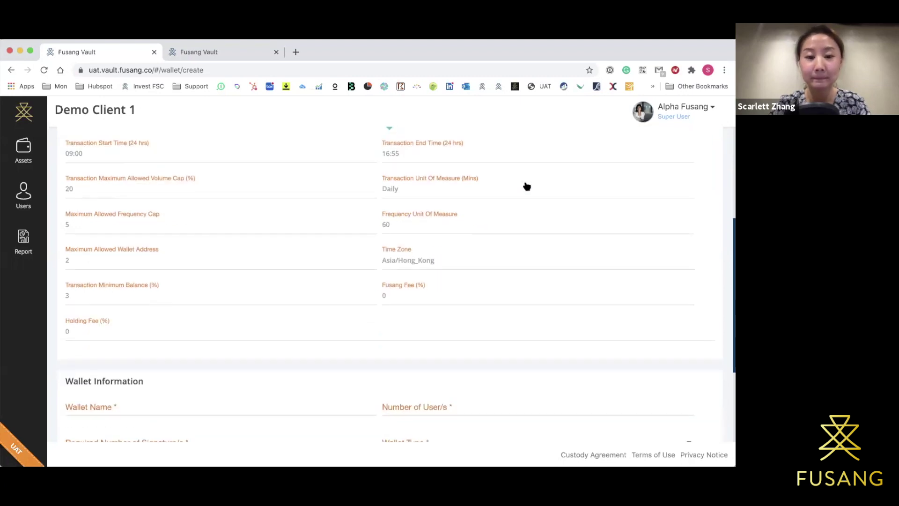
scroll(514, 250, down, 5)
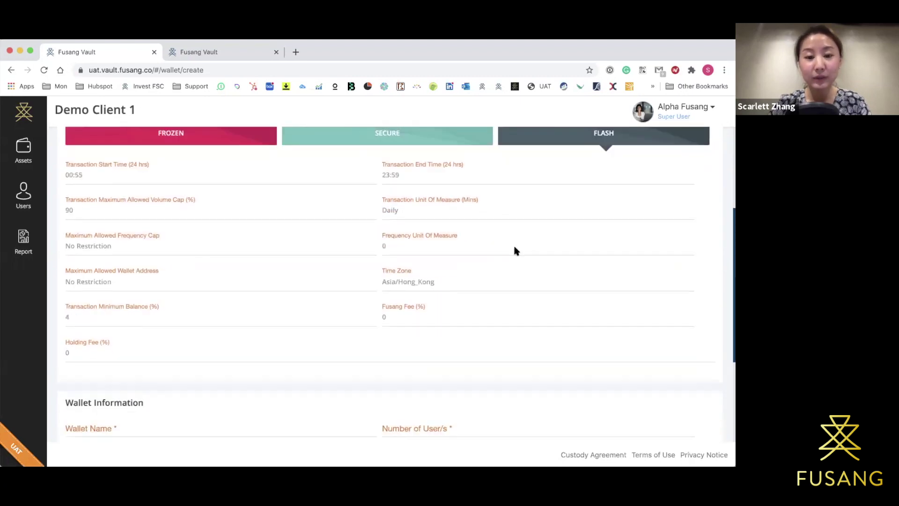
scroll(515, 250, down, 1)
Name the wallet 'Test Wallet' with 3 users and 2 required signatures.
click(273, 307)
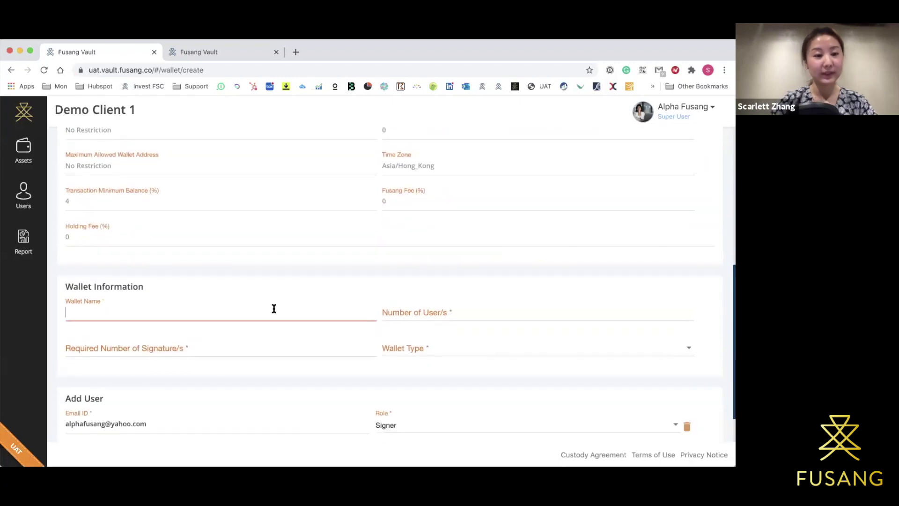
text(Test Wallet)
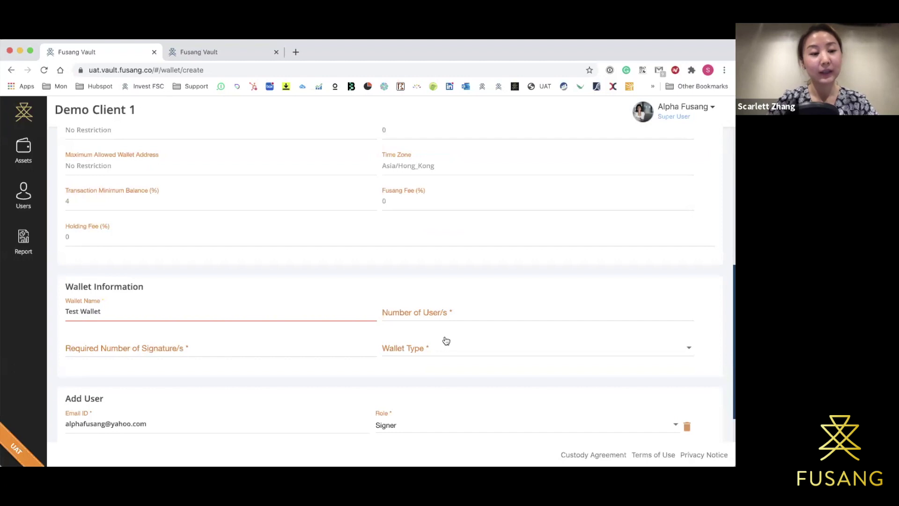
scroll(446, 338, down, 2)
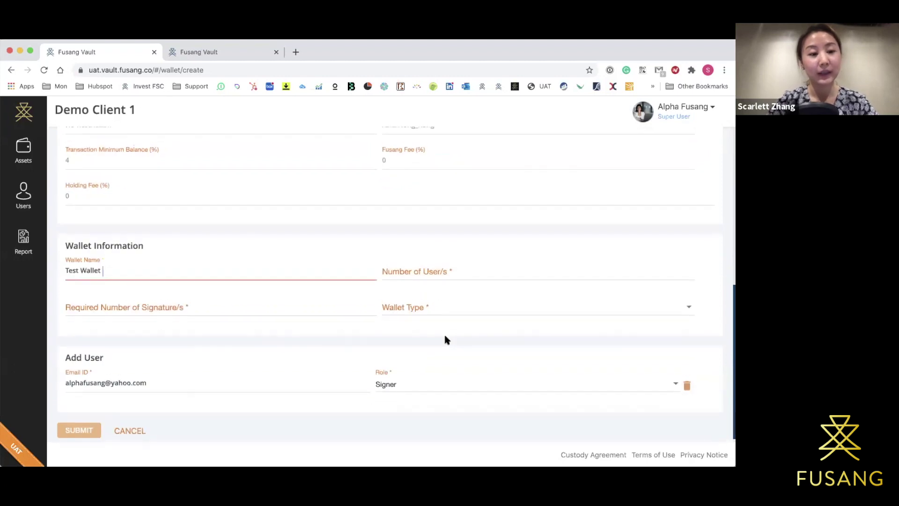
click(444, 273)
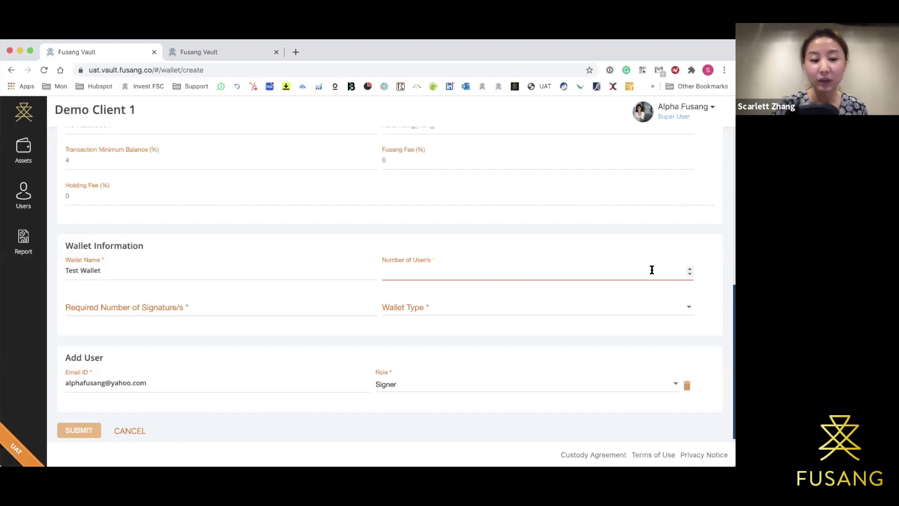
text(3)
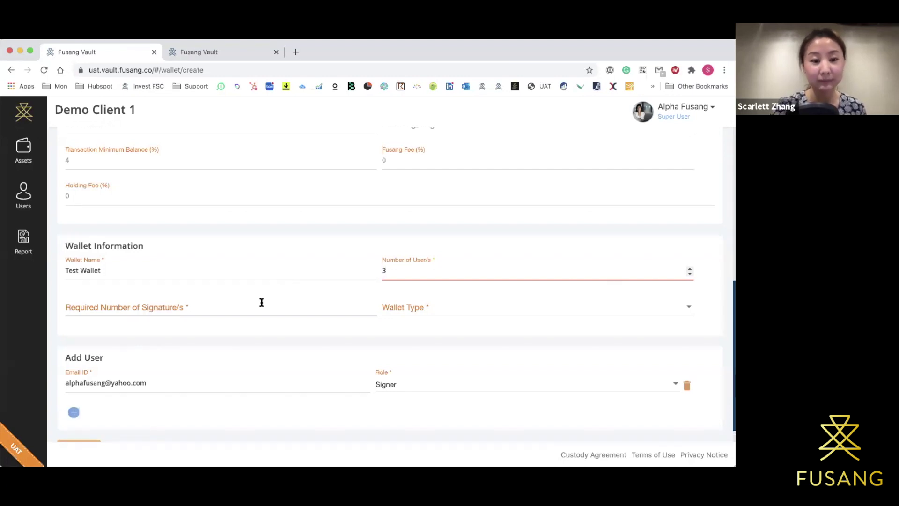
click(253, 305)
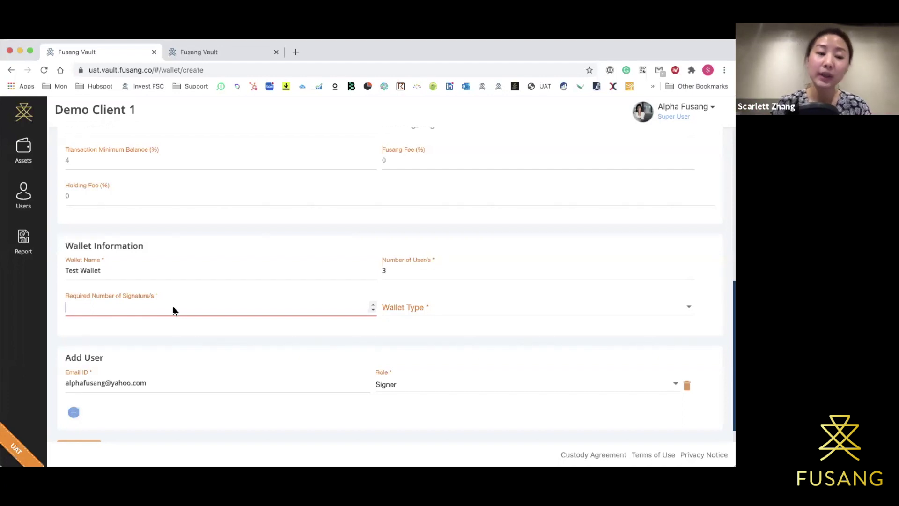
text(2)
click(176, 345)
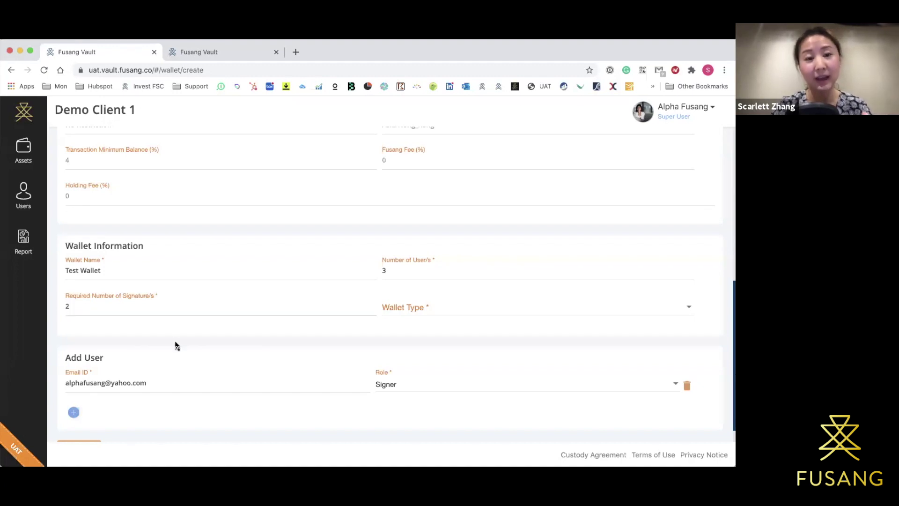
Set the wallet type to Bitcoin (BTC) and add a Signer under Add User.
scroll(176, 346, down, 1)
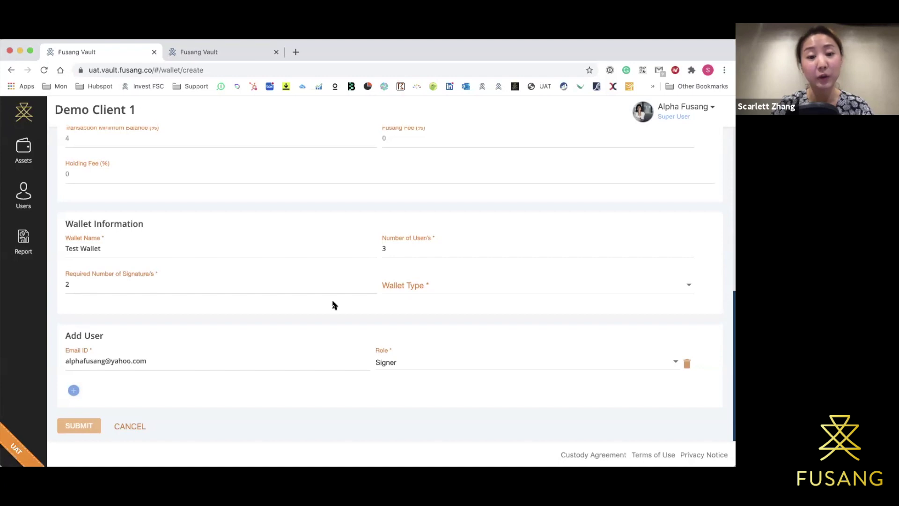
click(424, 285)
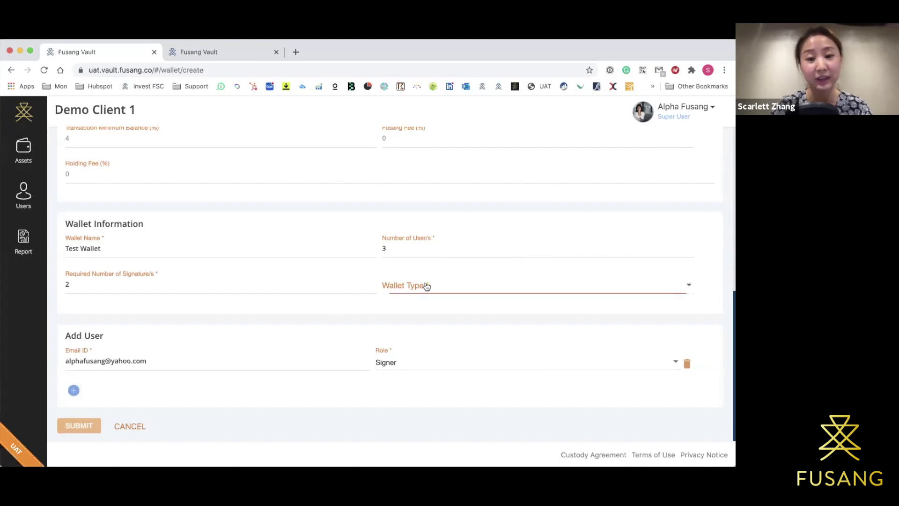
click(426, 286)
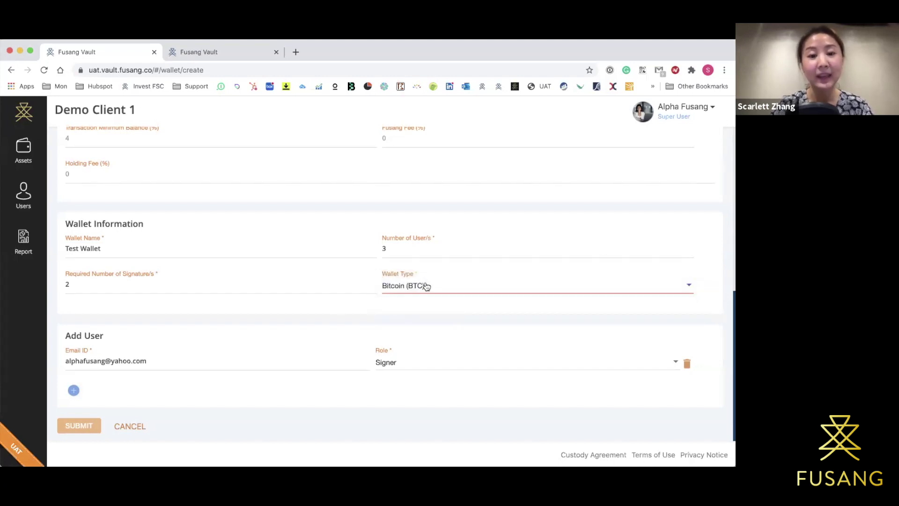
scroll(396, 289, down, 1)
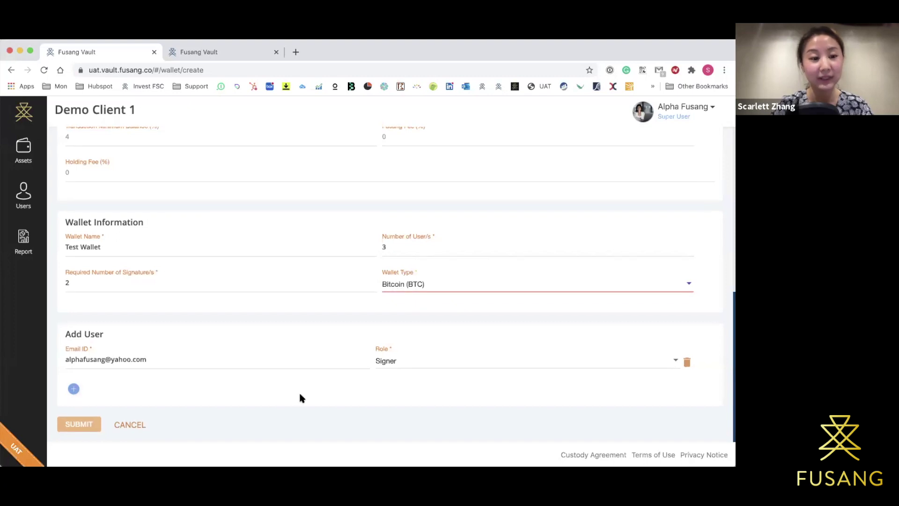
click(73, 390)
Add a second user to Test Wallet with an autofilled email and the Signer role.
scroll(135, 370, down, 2)
click(144, 359)
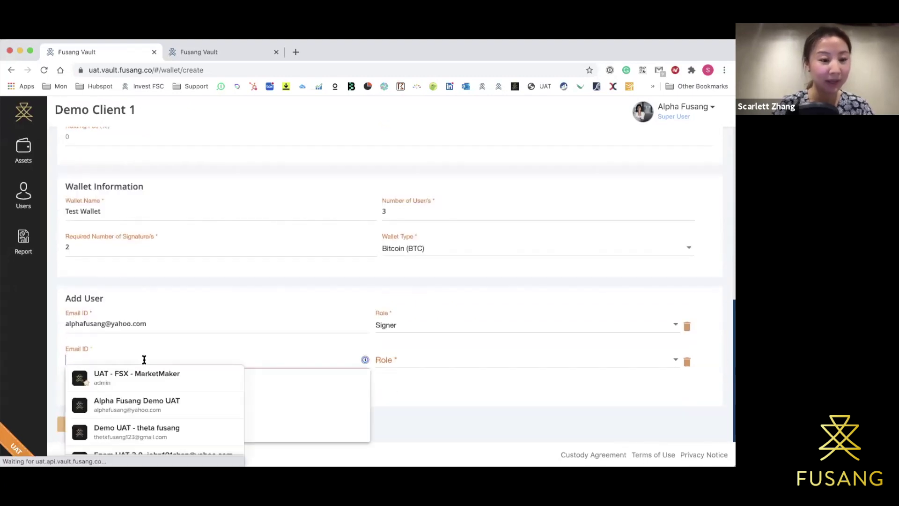
click(274, 387)
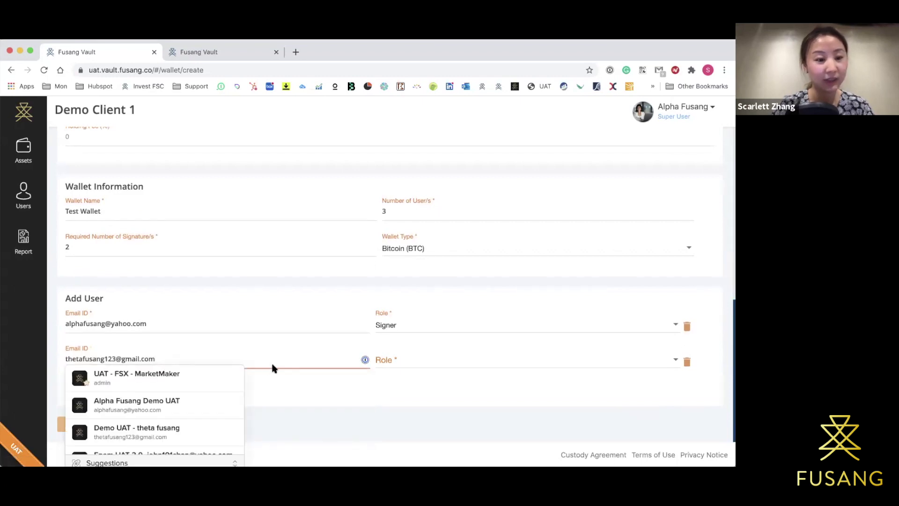
click(294, 388)
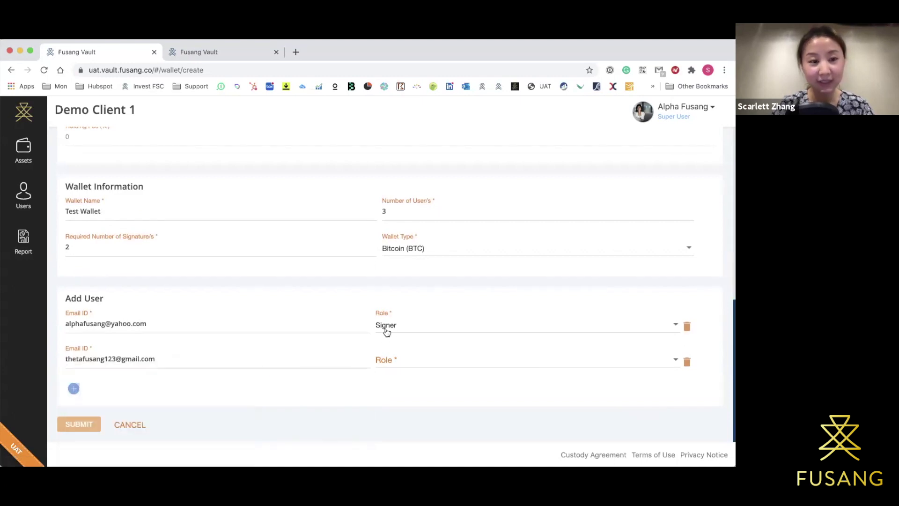
click(384, 359)
click(385, 360)
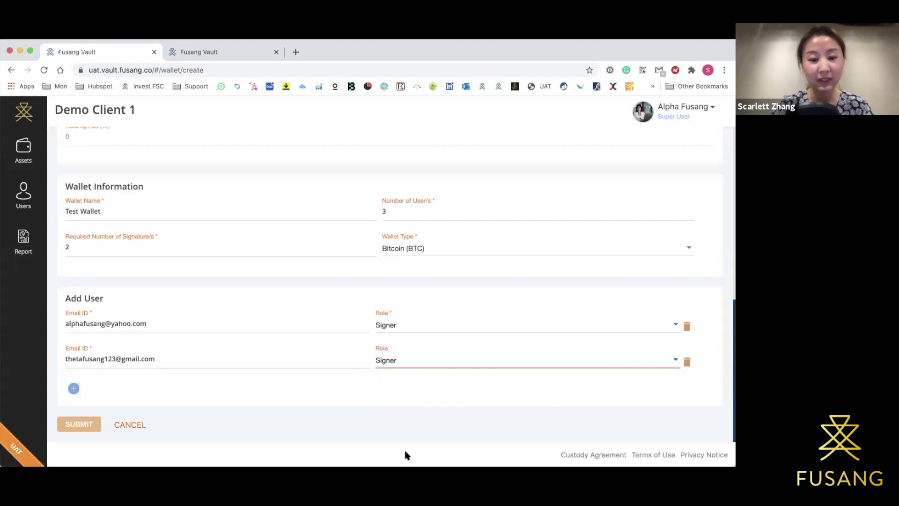
Add a third user with an autofilled email and the Viewer role, then review the user list.
click(74, 388)
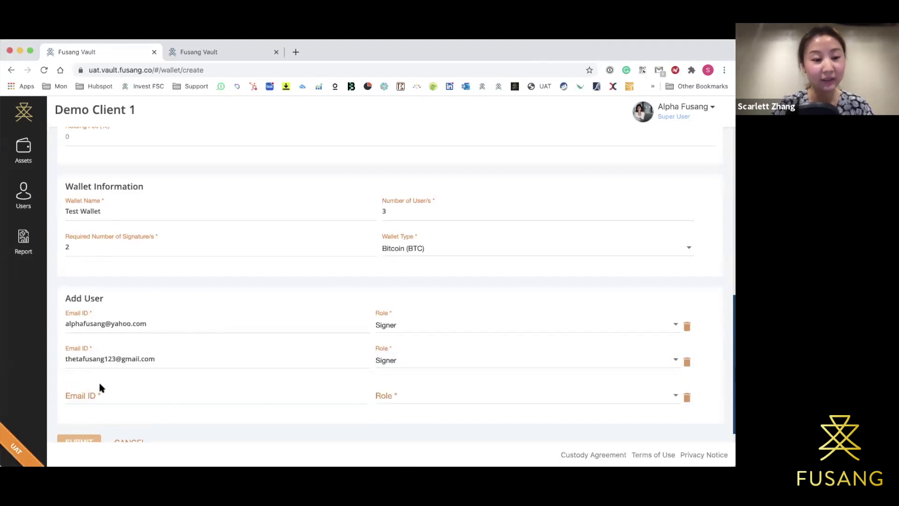
click(111, 396)
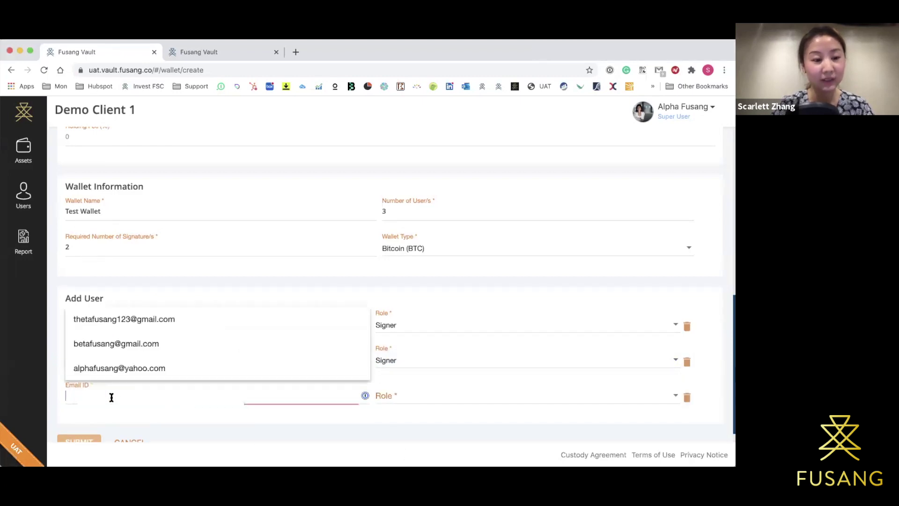
click(150, 343)
click(403, 391)
click(400, 420)
scroll(400, 420, down, 1)
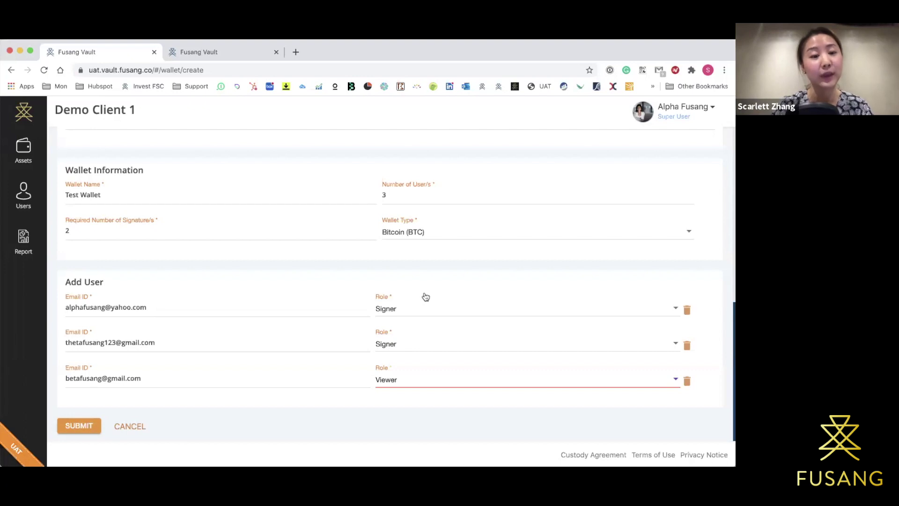
scroll(425, 296, up, 3)
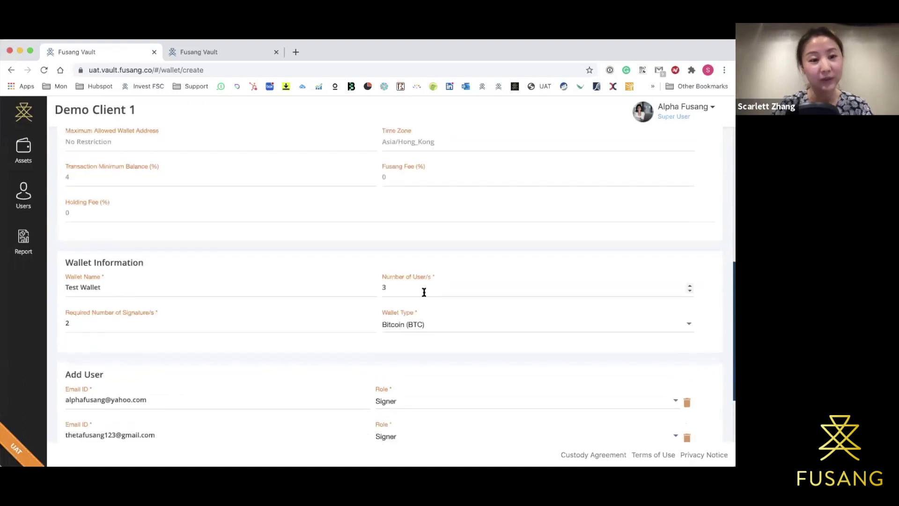
scroll(424, 294, up, 2)
scroll(424, 294, up, 4)
scroll(539, 253, down, 2)
scroll(540, 253, down, 6)
scroll(538, 252, down, 2)
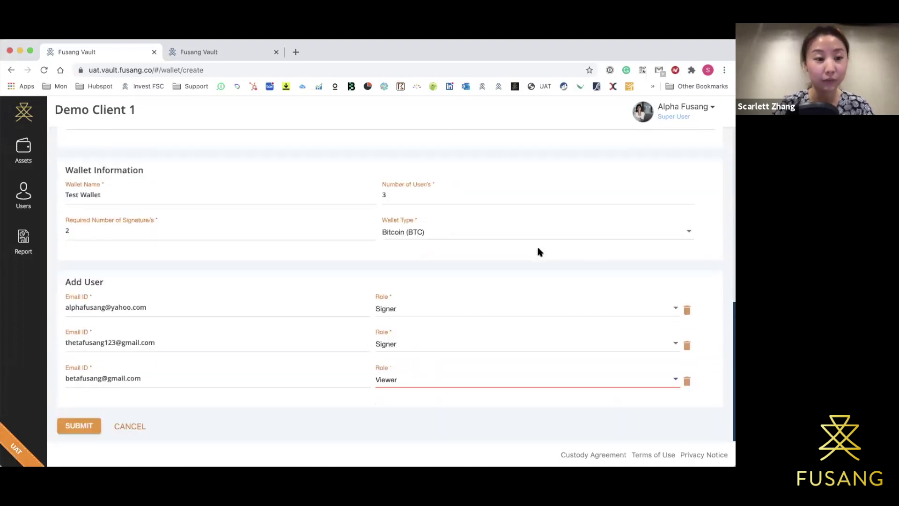
Submit Test Wallet and confirm it with the one-time authenticator code copied from 1Password.
click(87, 426)
click(609, 70)
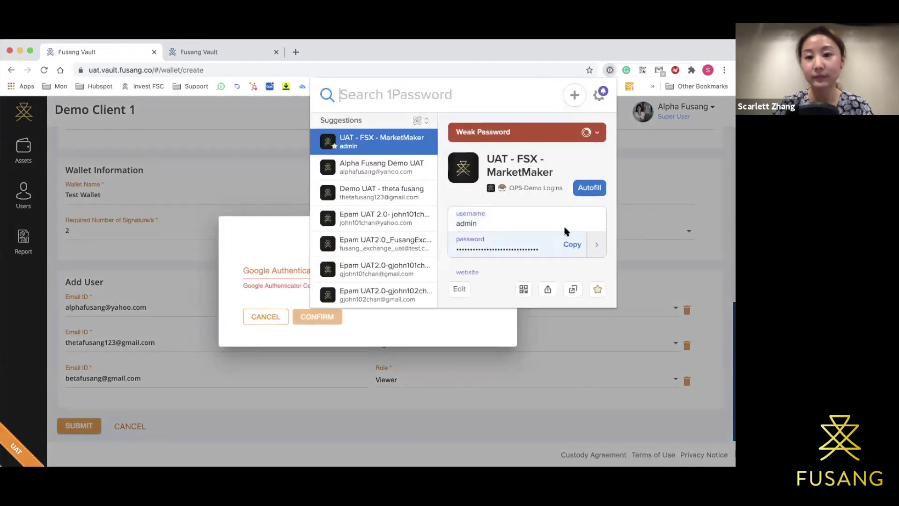
text(alp)
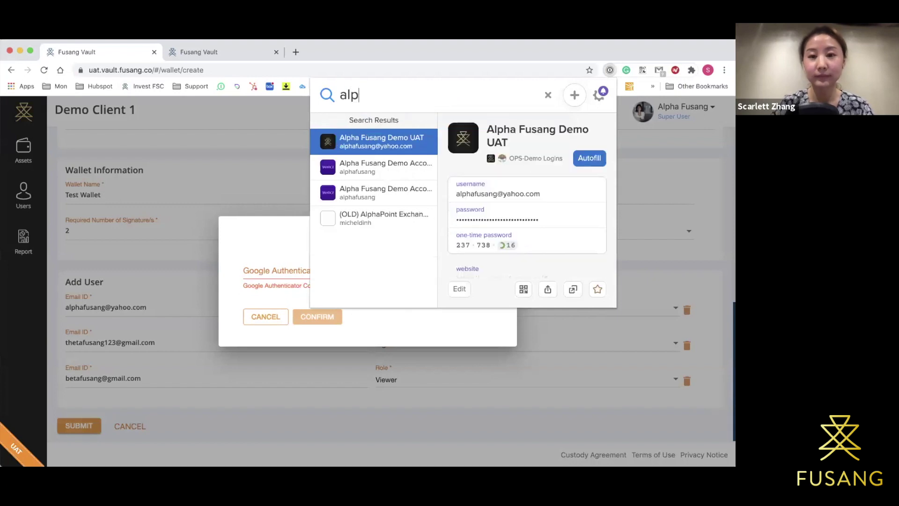
click(571, 241)
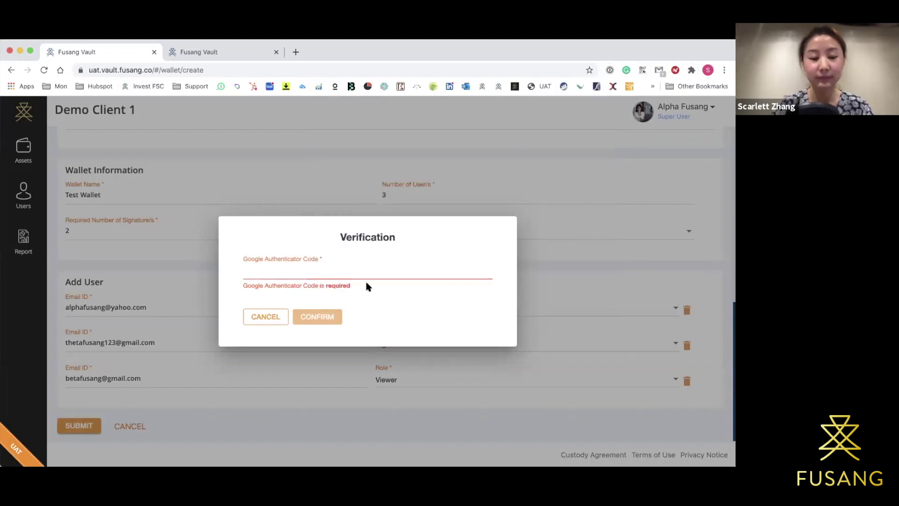
key(super+v)
click(321, 318)
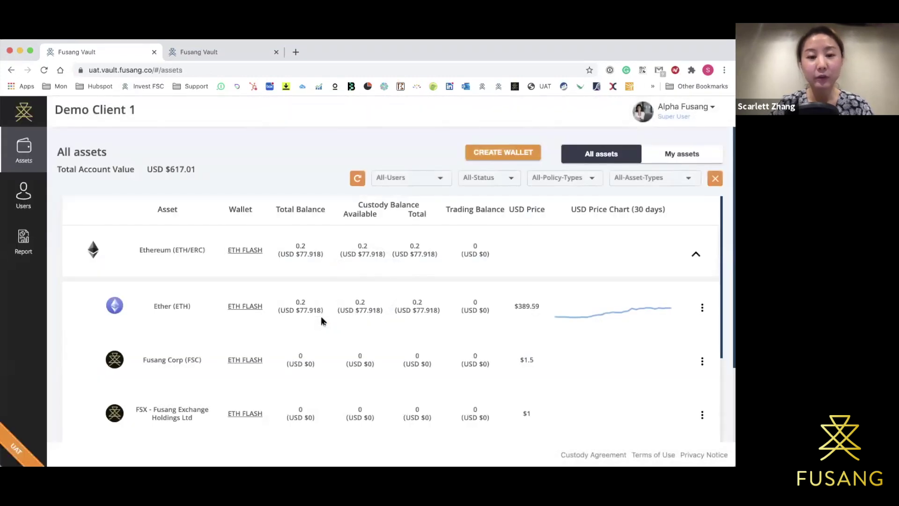
Scroll the Assets list and open the BTC FLASH wallet from a Bitcoin row.
scroll(321, 320, down, 8)
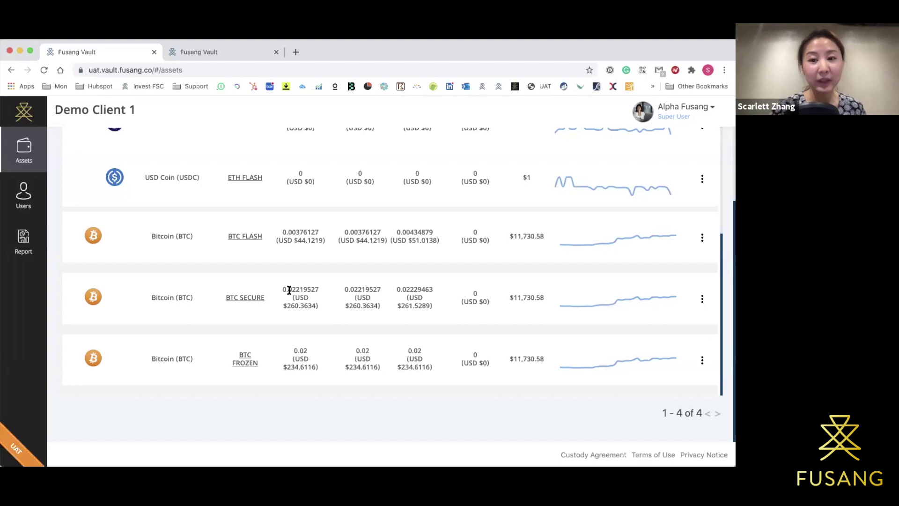
click(244, 239)
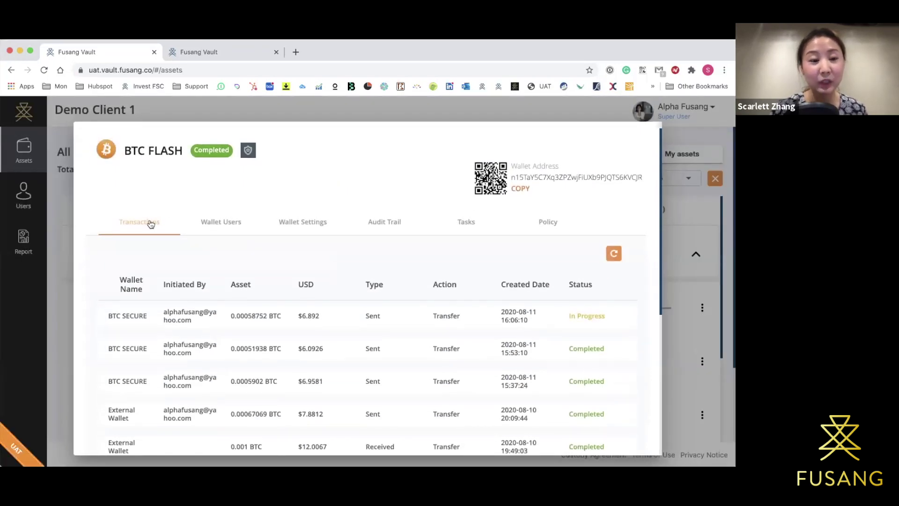
Switch the BTC FLASH wallet details to Wallet Users, showing one active Viewer and one active Signer.
scroll(151, 224, down, 3)
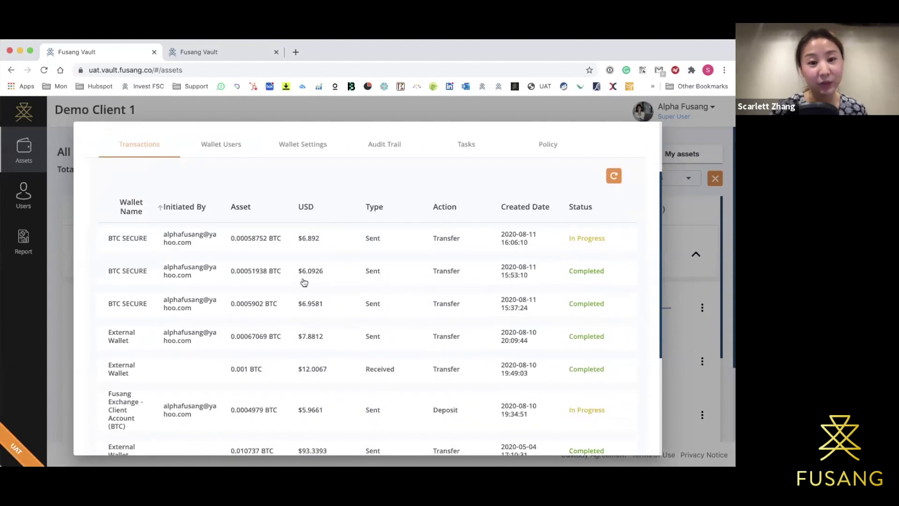
scroll(579, 238, up, 2)
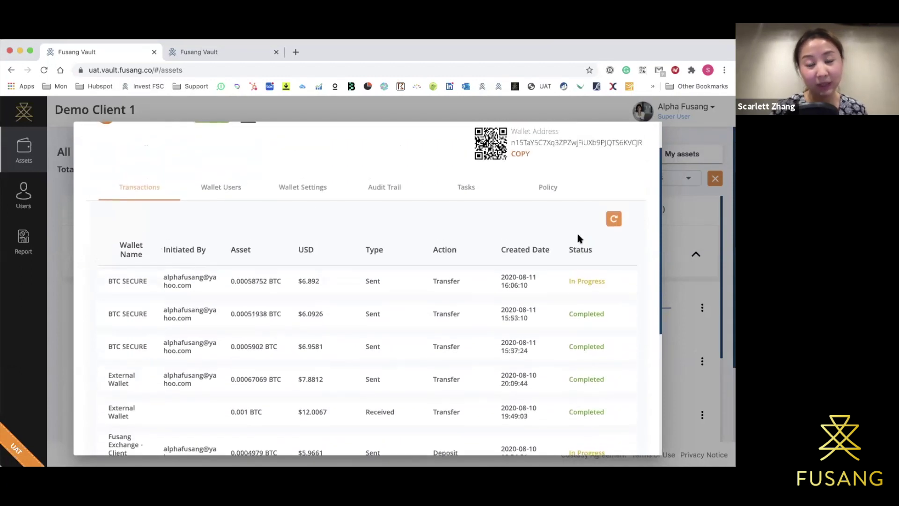
click(224, 189)
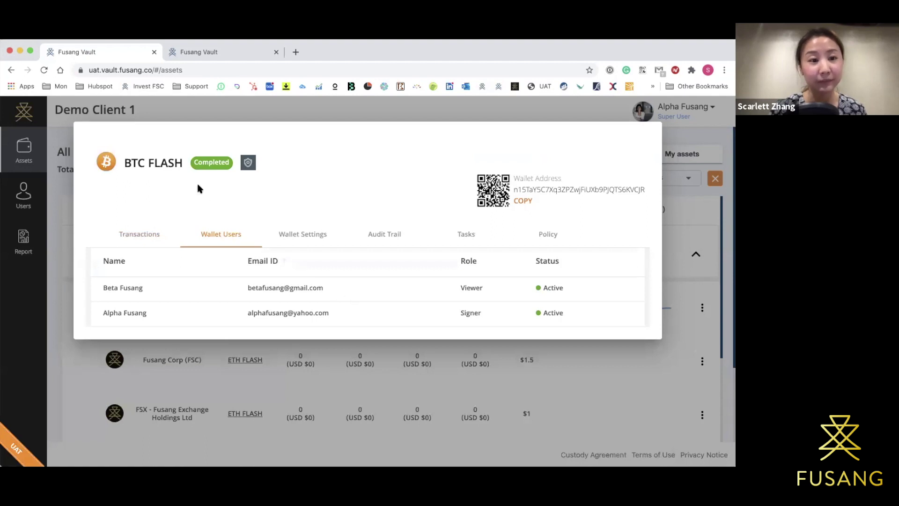
Inspect BTC FLASH's Wallet Settings in edit mode, then show its Audit Trail messages.
click(311, 238)
scroll(312, 238, down, 1)
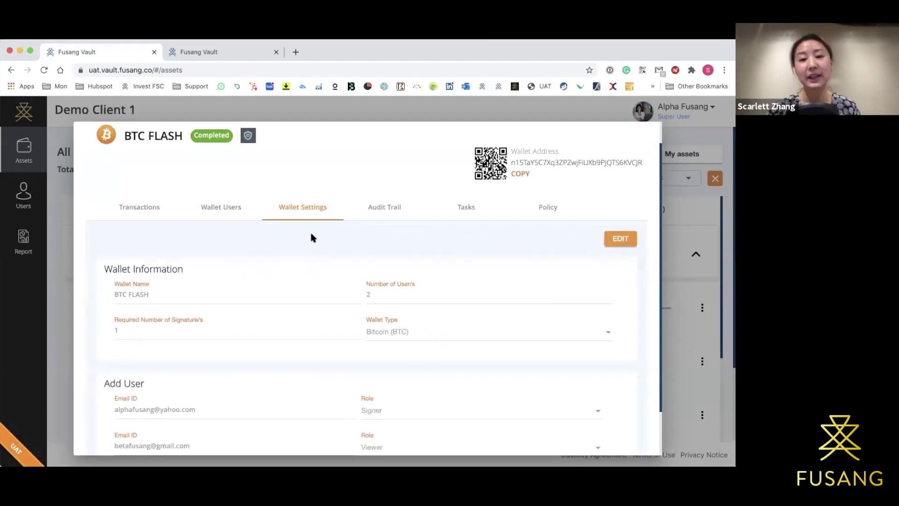
scroll(312, 238, down, 1)
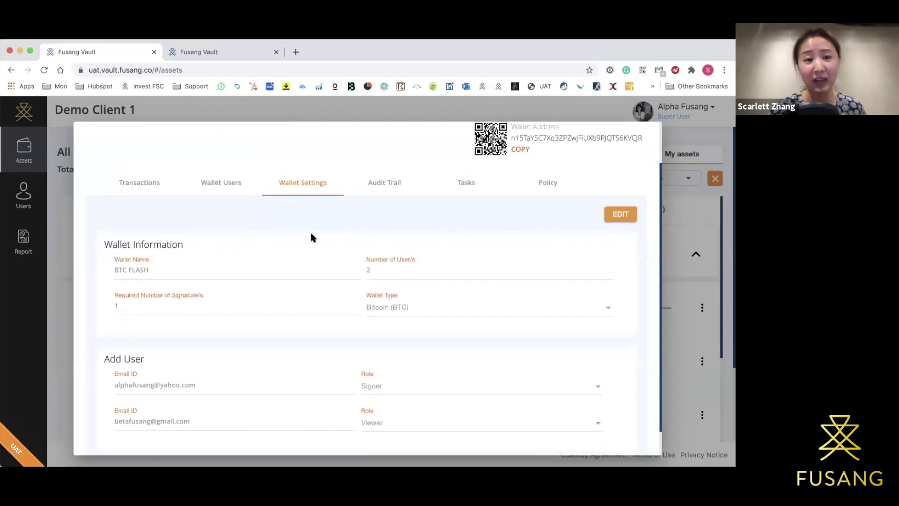
scroll(311, 233, down, 1)
scroll(310, 234, down, 1)
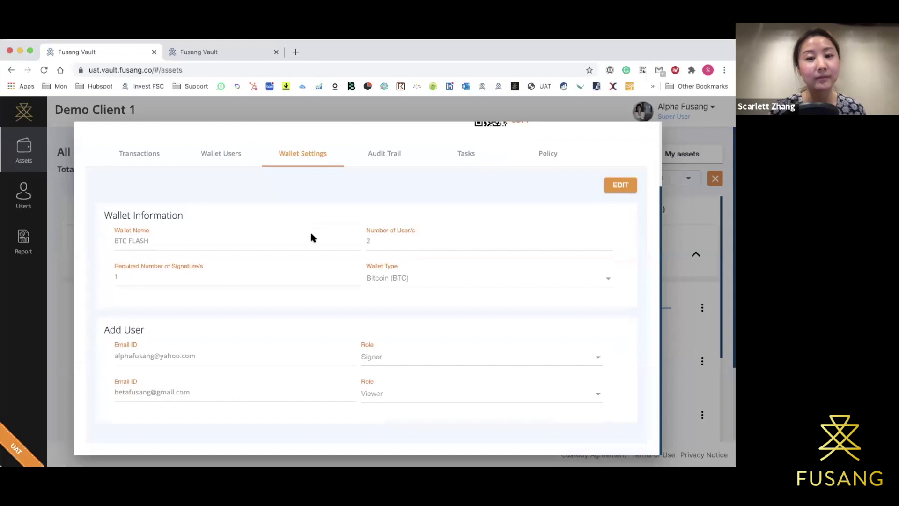
click(622, 186)
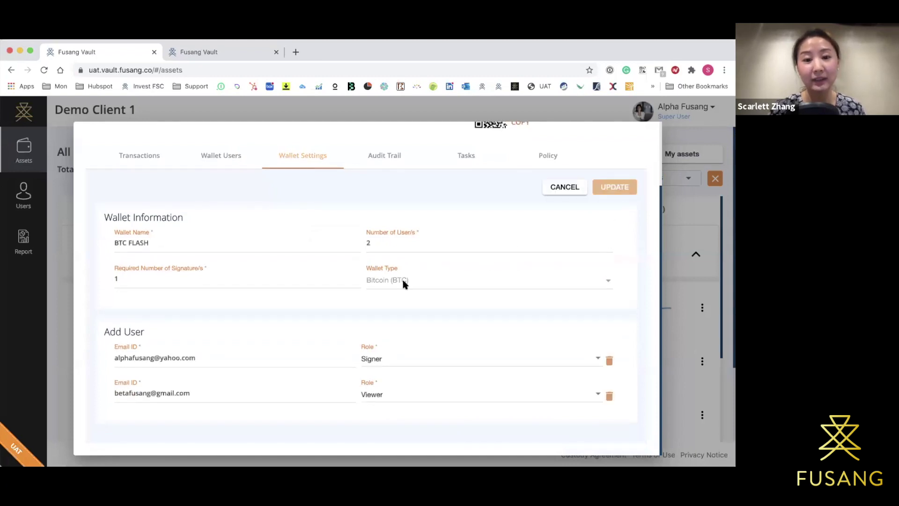
scroll(415, 202, up, 2)
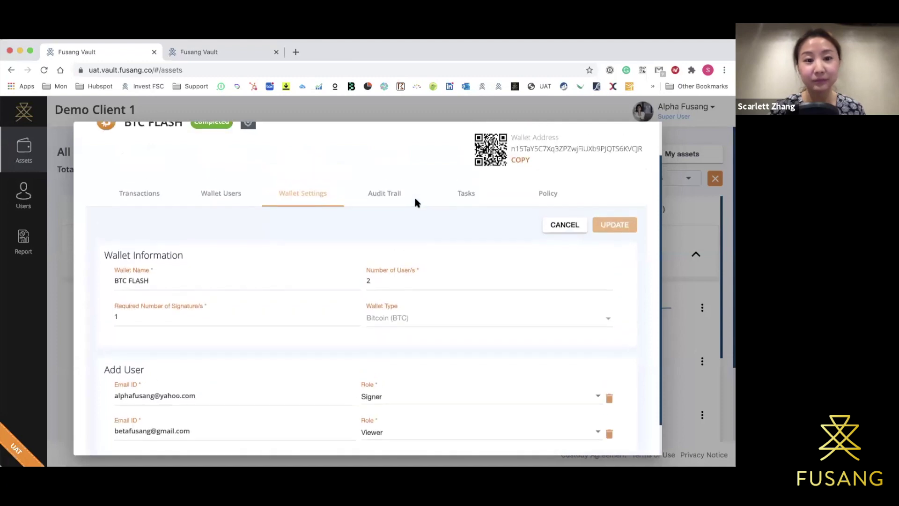
click(396, 197)
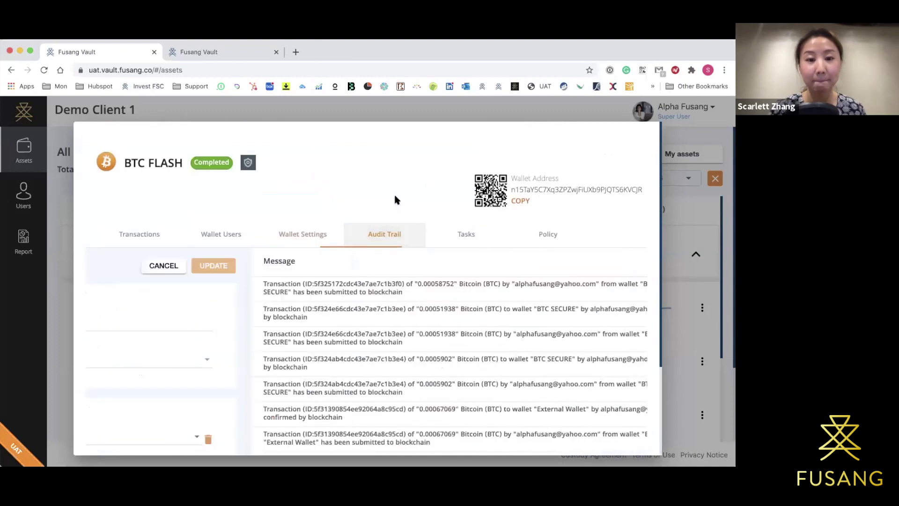
Scroll through the audit trail messages, then show the BTC FLASH Tasks list with no results.
scroll(396, 200, down, 1)
scroll(396, 200, down, 1)
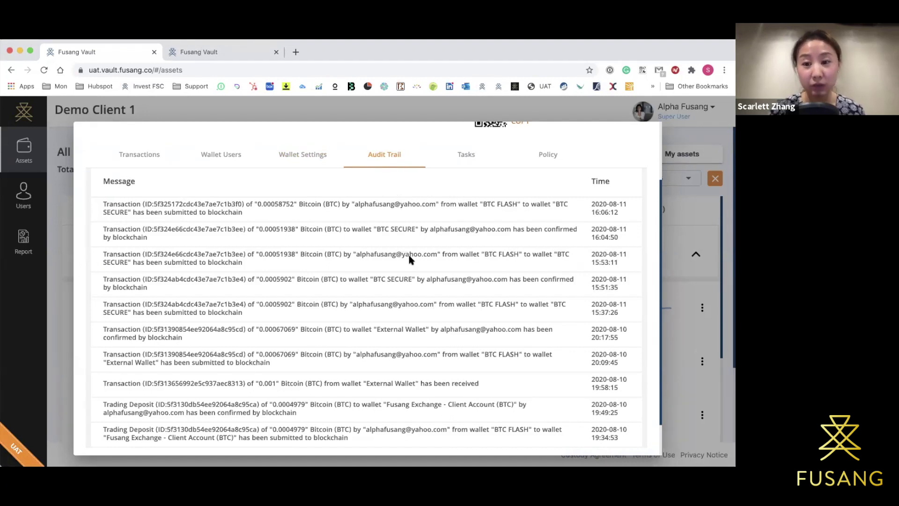
scroll(409, 258, down, 1)
scroll(409, 258, up, 3)
scroll(409, 259, down, 2)
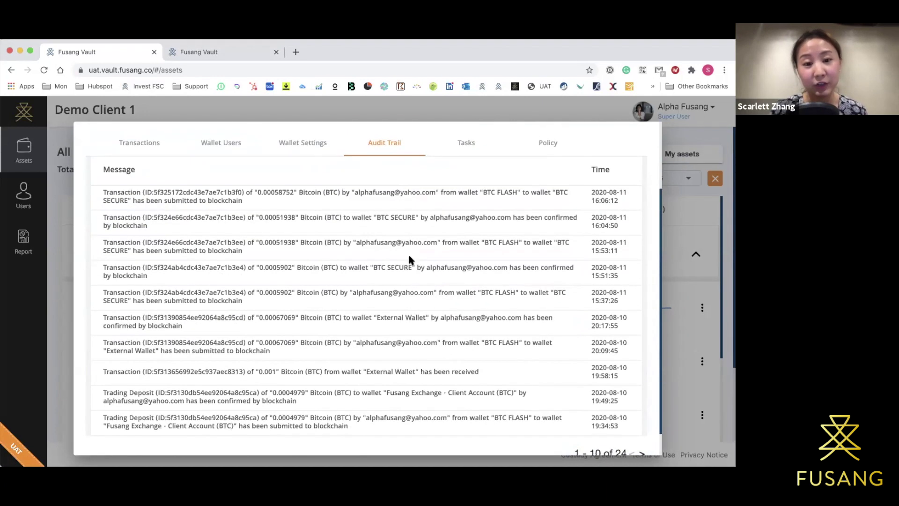
scroll(409, 259, down, 1)
scroll(409, 259, up, 1)
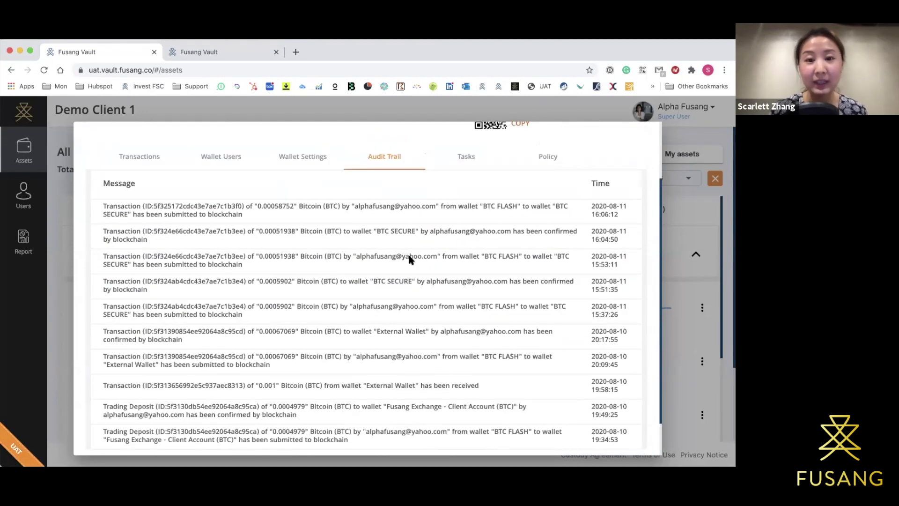
scroll(409, 259, up, 1)
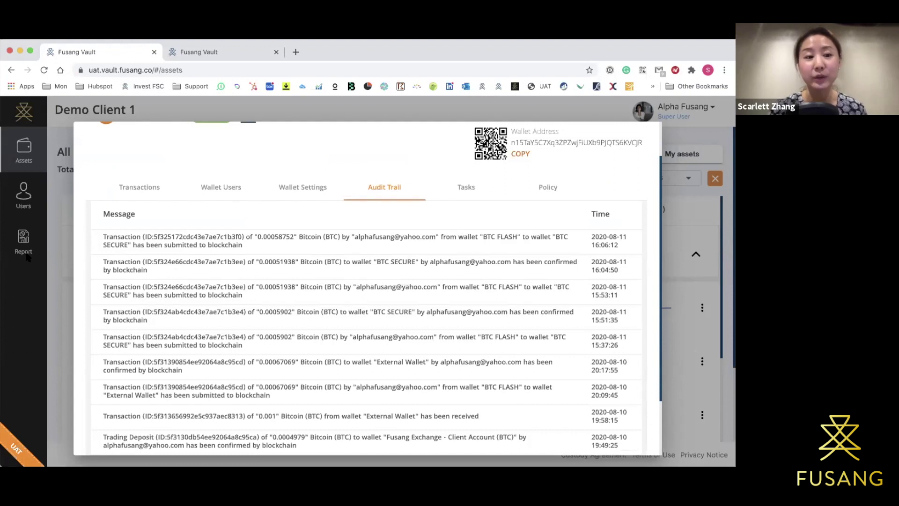
click(468, 188)
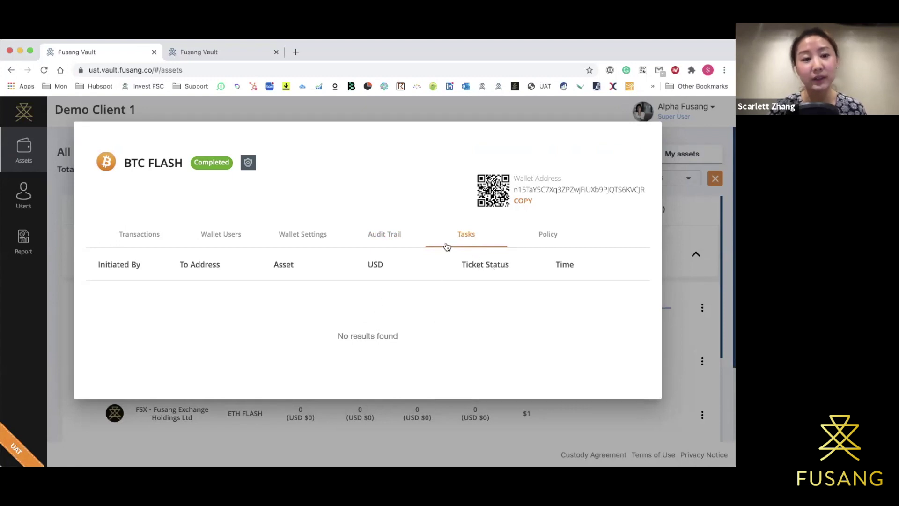
Show BTC FLASH's Policy tab and scroll through hours limit, volume cap, frequency cap and minimum balance.
click(548, 239)
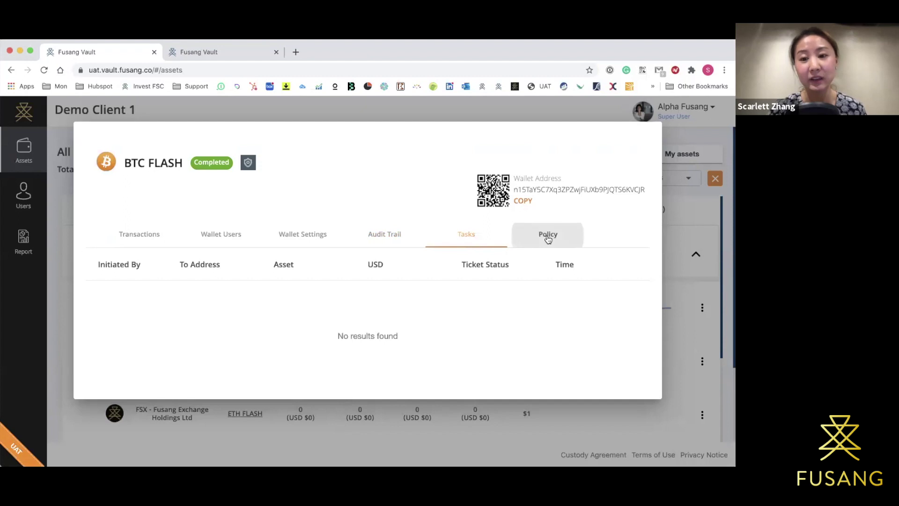
scroll(549, 239, down, 3)
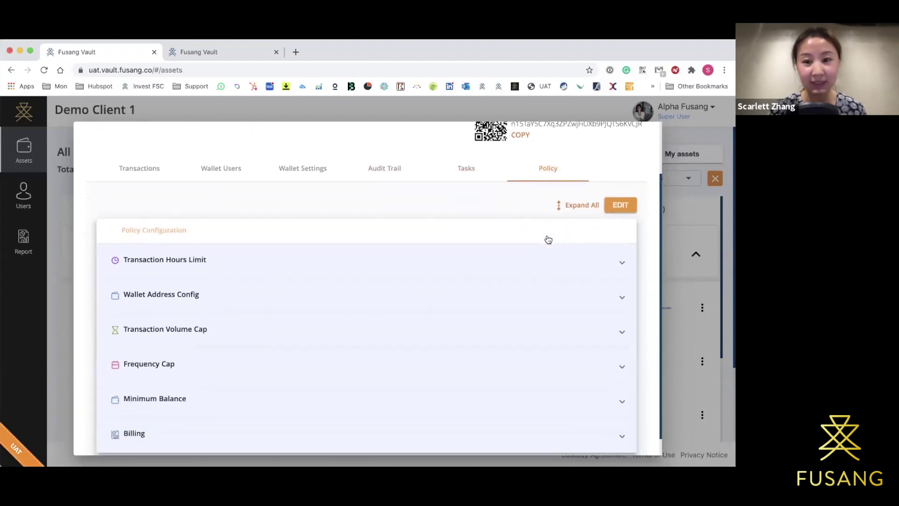
scroll(588, 211, down, 1)
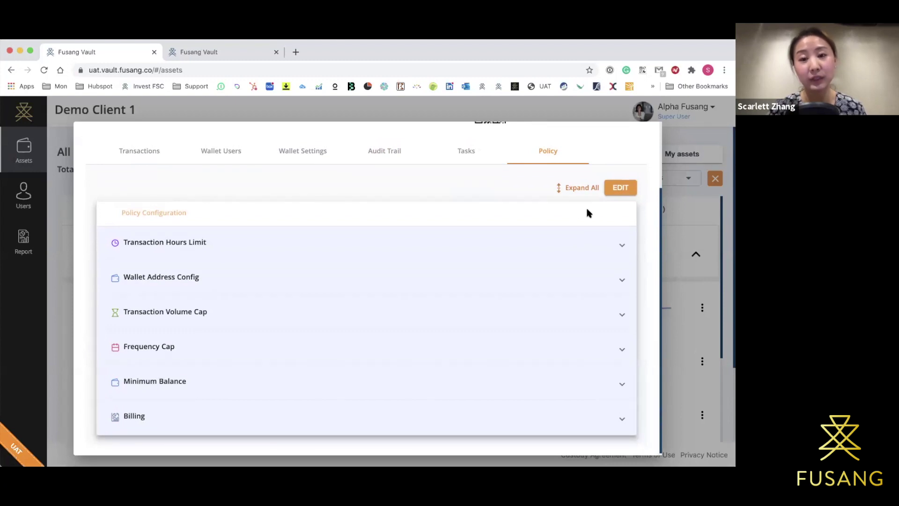
scroll(587, 209, down, 1)
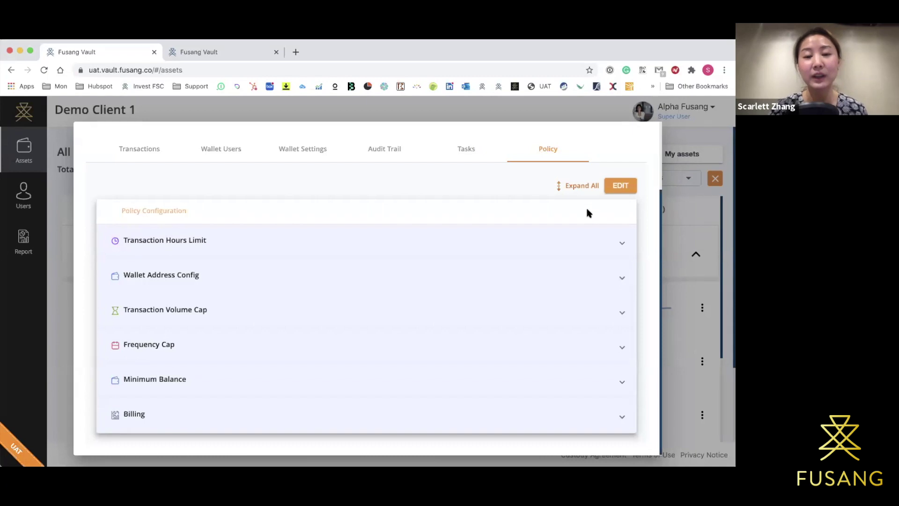
scroll(628, 169, up, 3)
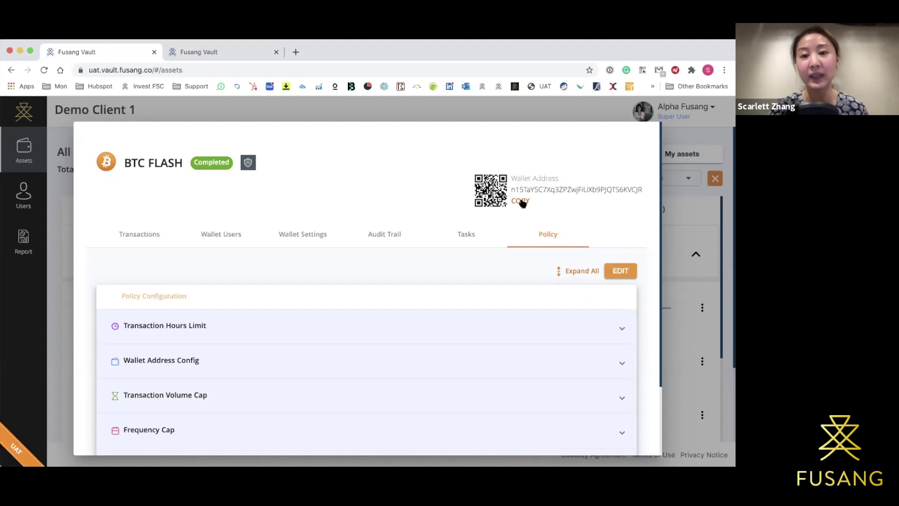
Copy the BTC FLASH wallet address, dismiss the copied notice, and close the wallet details.
click(520, 201)
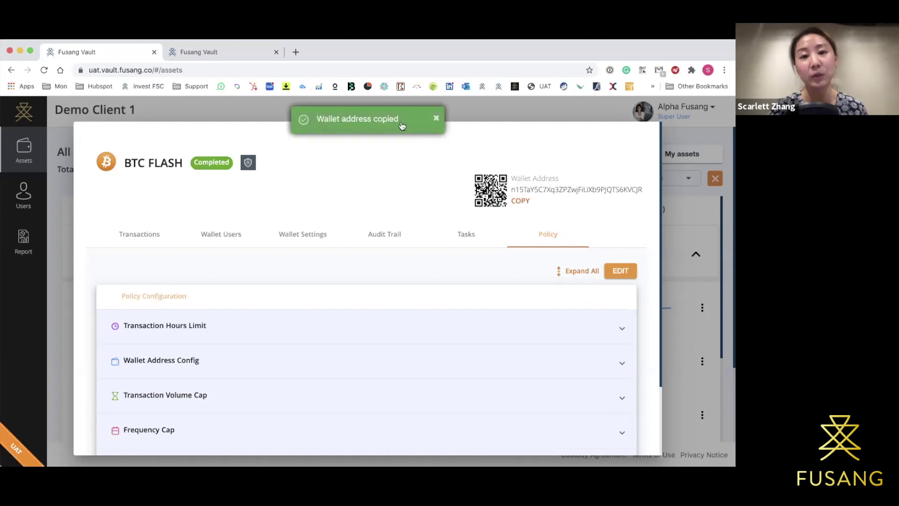
click(436, 118)
click(478, 115)
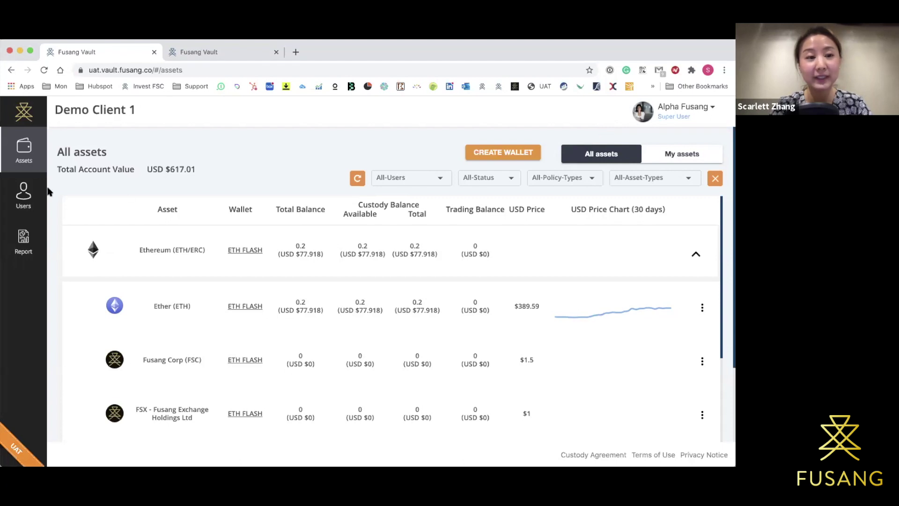
Go to the Users page, review the onboarded users, and bring up the Invite Users form.
click(18, 193)
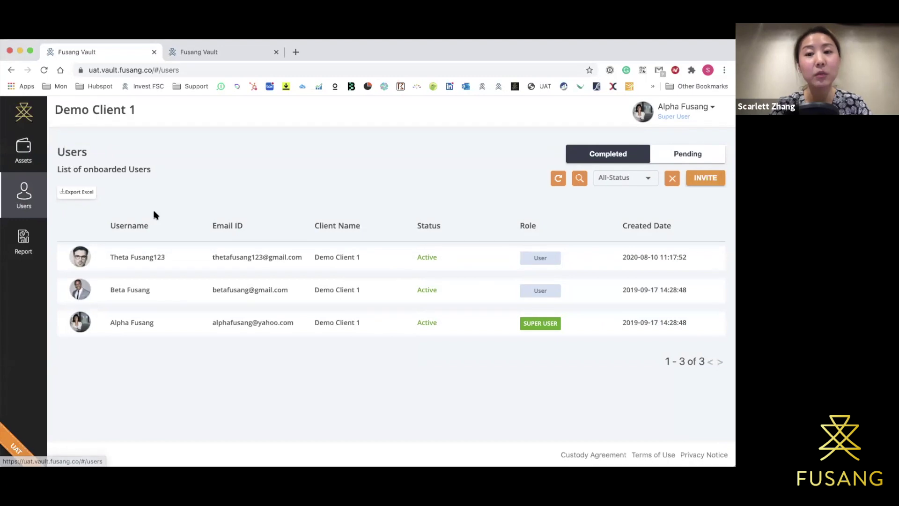
scroll(196, 173, down, 1)
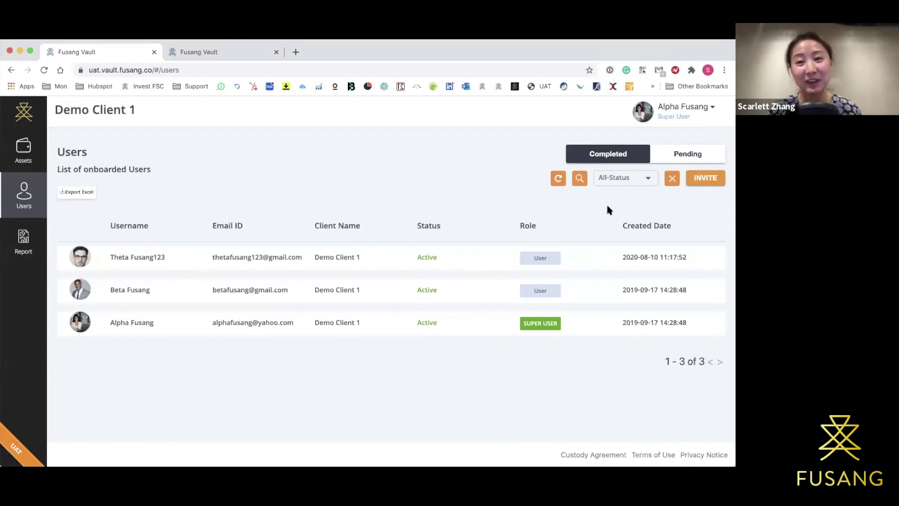
click(705, 178)
click(313, 197)
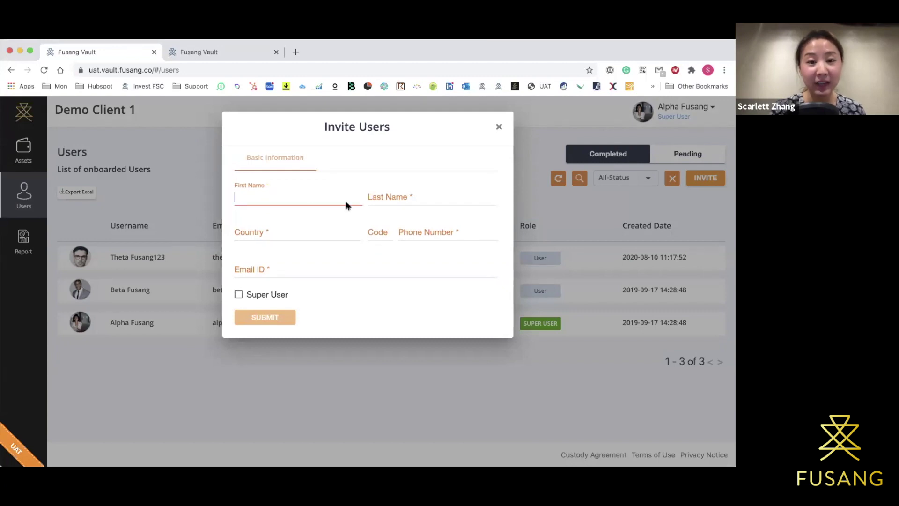
click(293, 232)
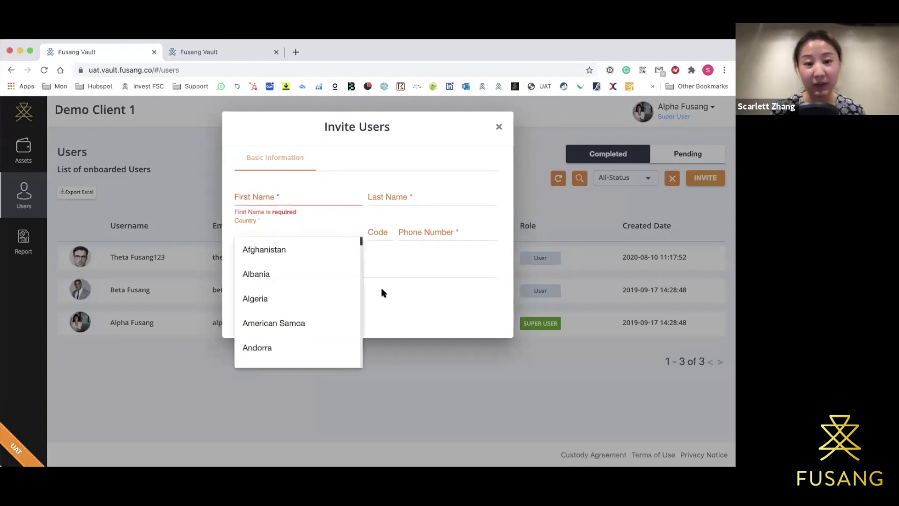
click(379, 299)
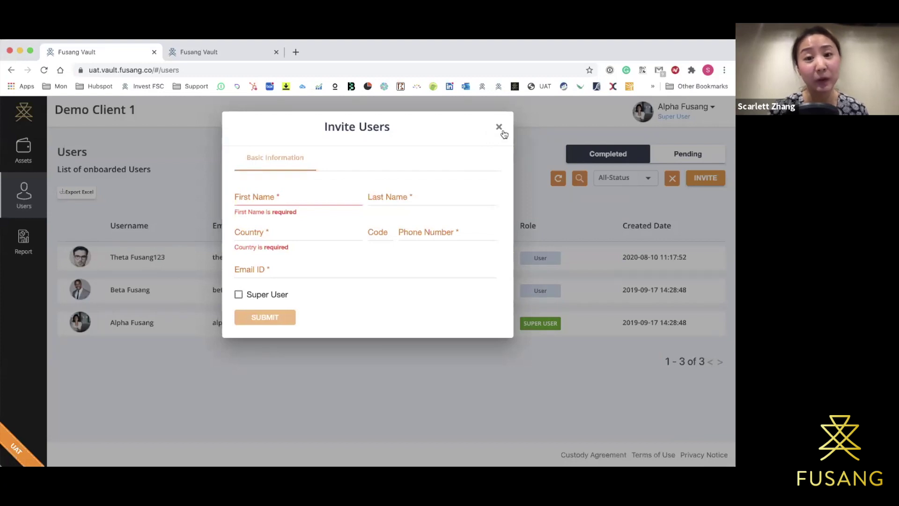
click(498, 129)
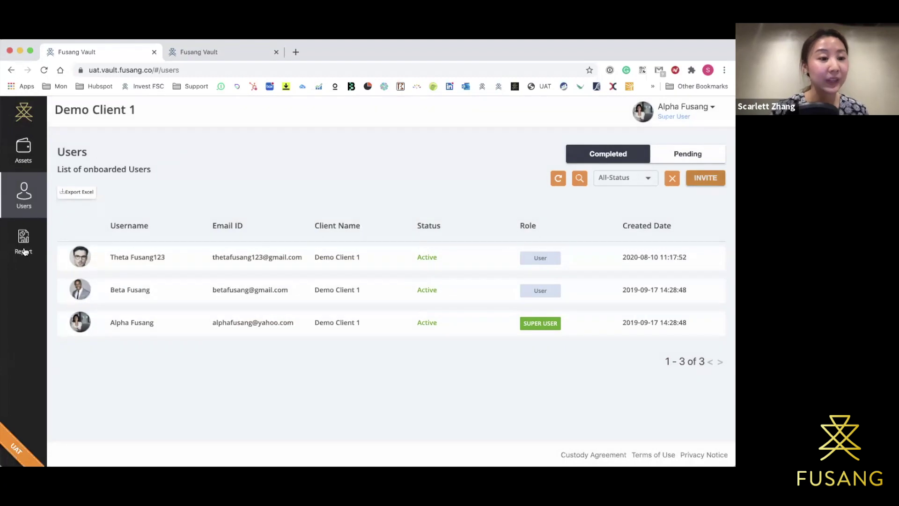
mouse_move(25, 251)
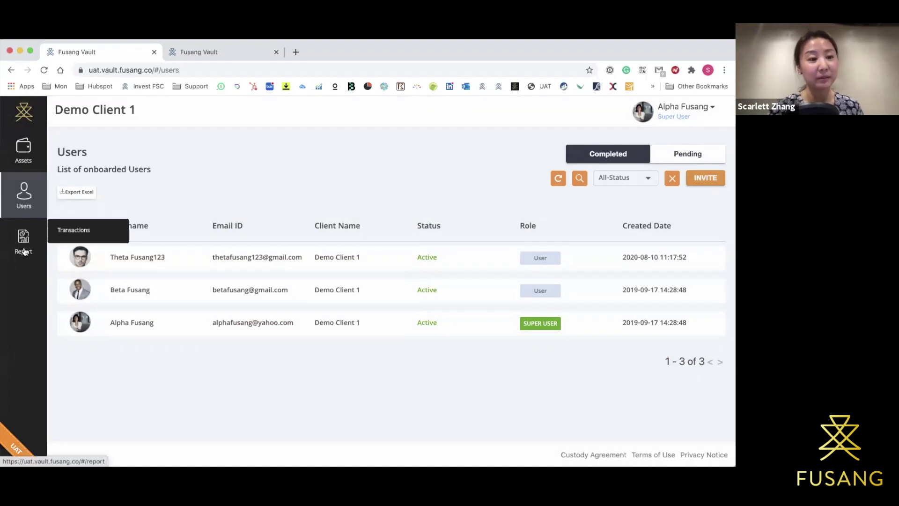
Open Report > Transactions and export the report as a TransactionReport .xlsx file.
click(24, 252)
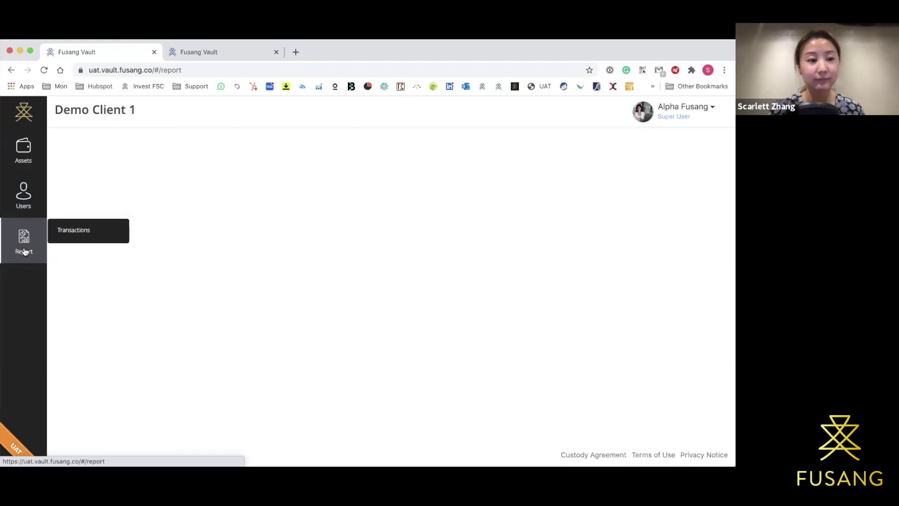
click(68, 232)
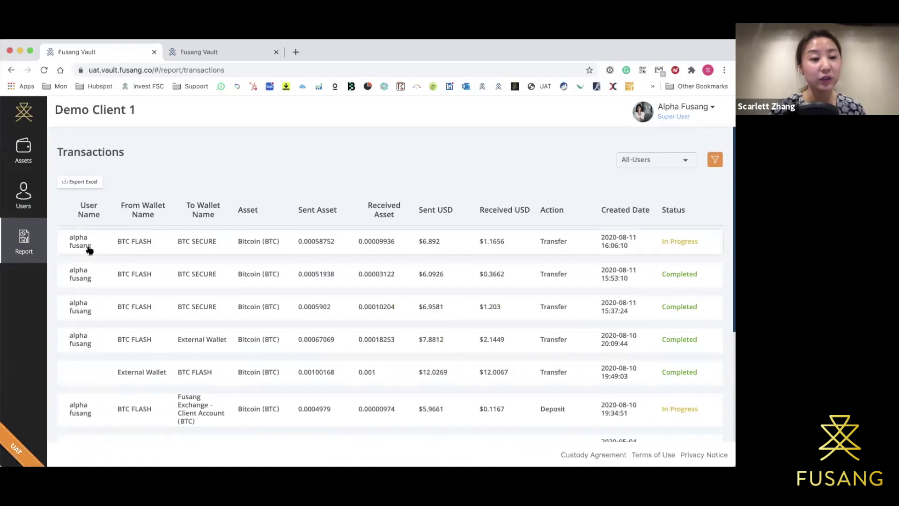
scroll(89, 250, down, 1)
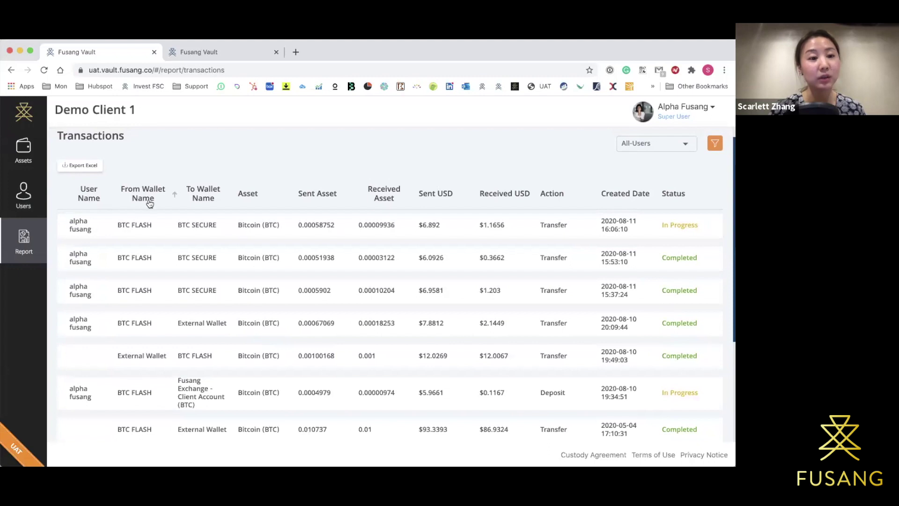
scroll(209, 199, up, 1)
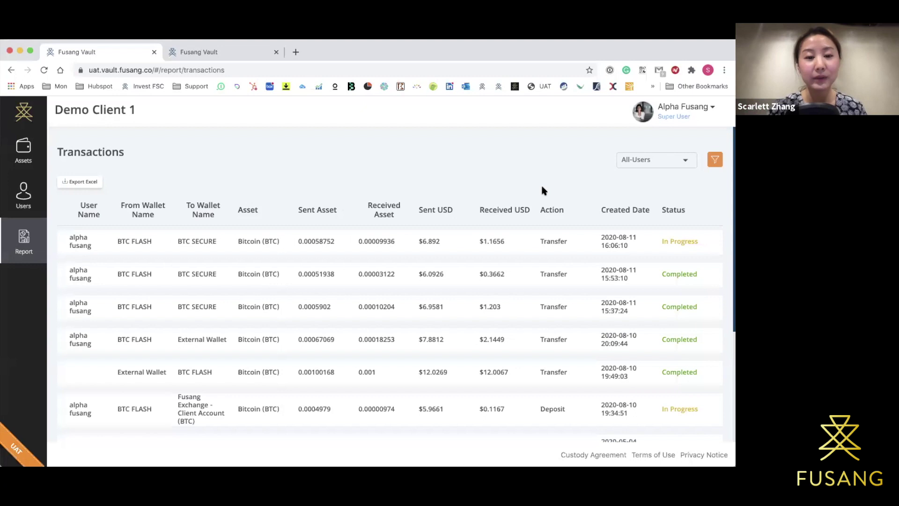
click(82, 181)
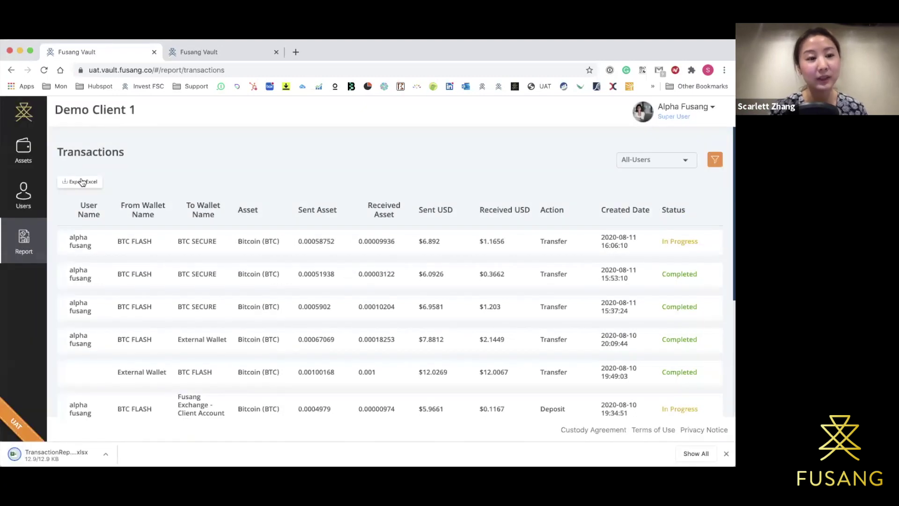
Reveal the exported TransactionReport .xlsx download in the Finder Downloads folder.
click(104, 454)
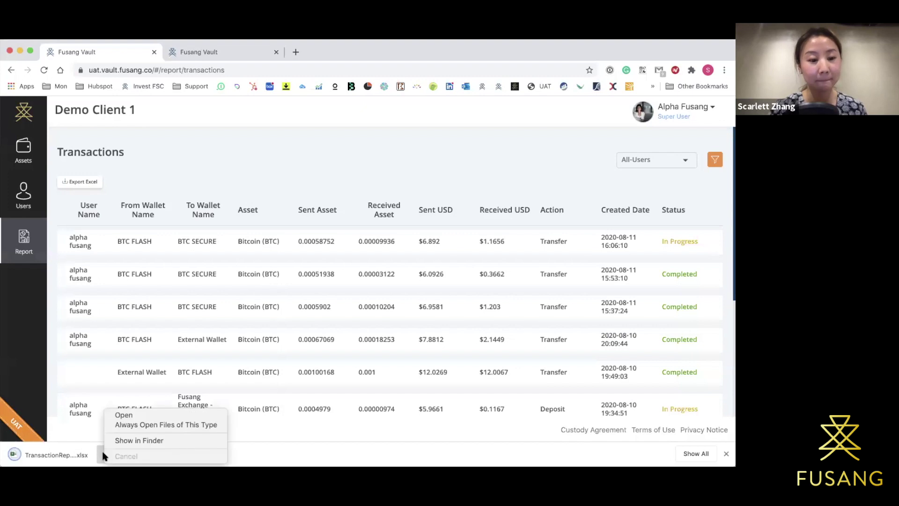
click(127, 443)
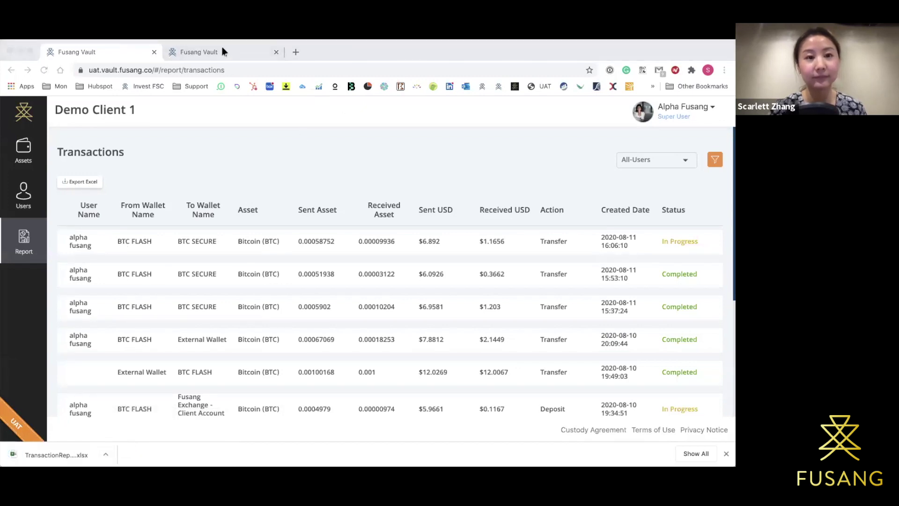
click(101, 457)
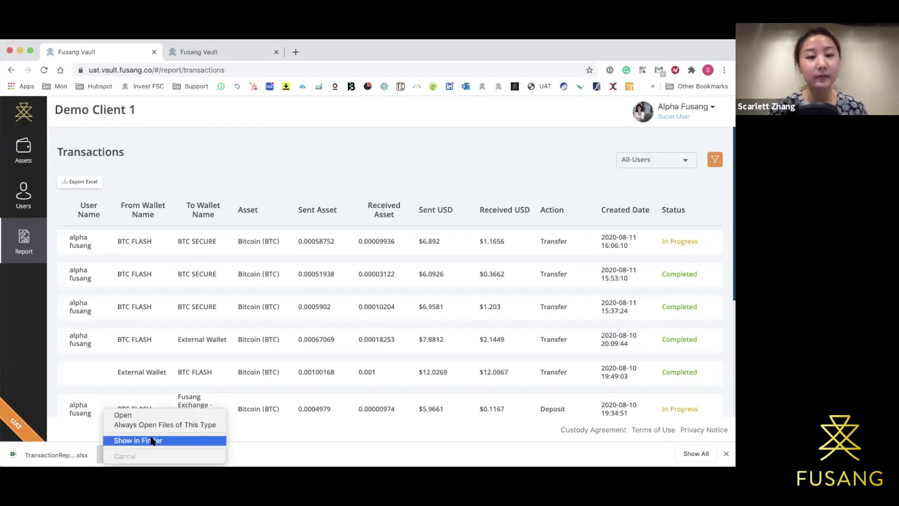
click(152, 441)
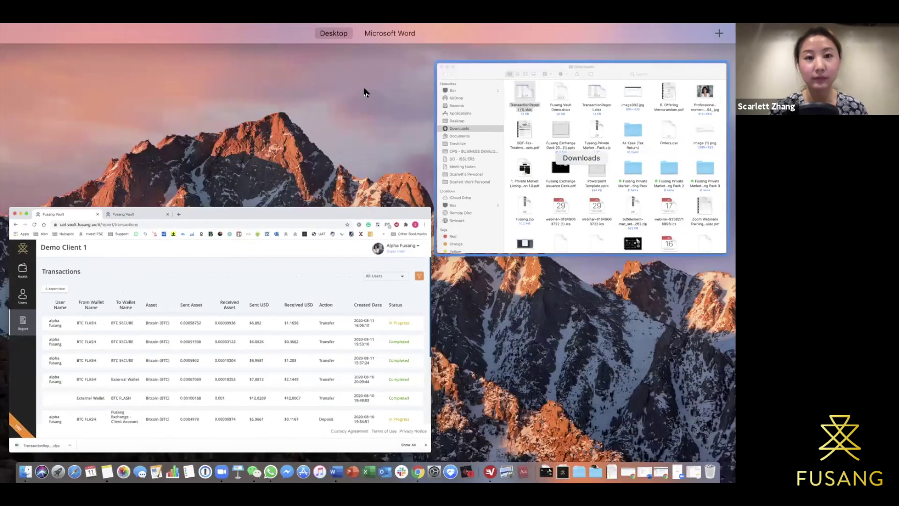
Open TransactionReport (1).xlsx from the Downloads folder in Excel.
click(365, 92)
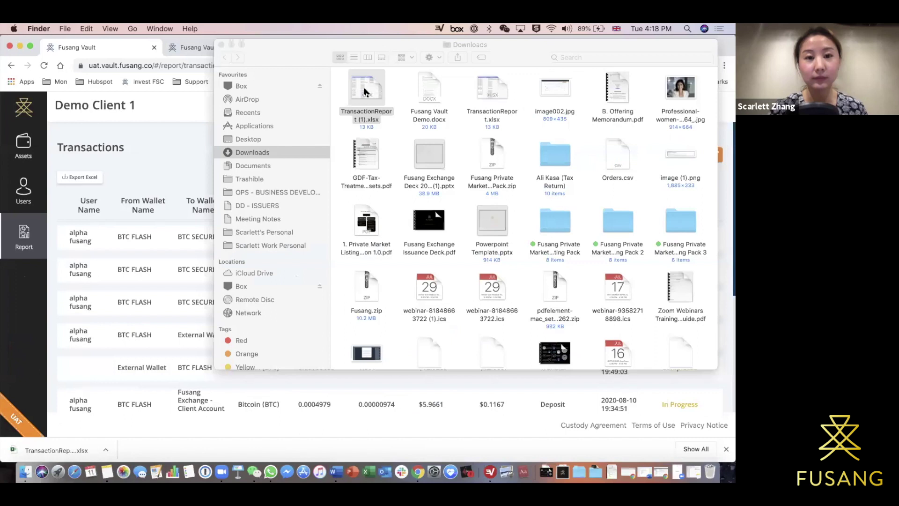
double_click(365, 91)
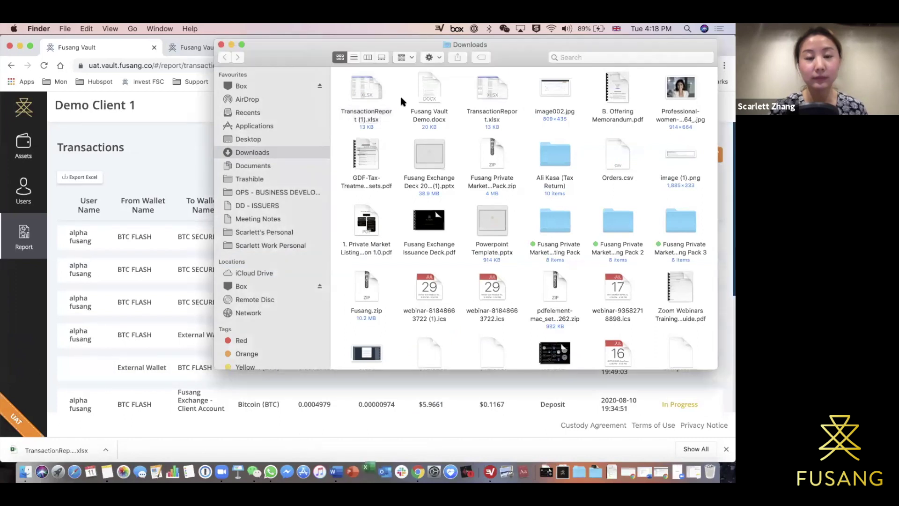
double_click(363, 91)
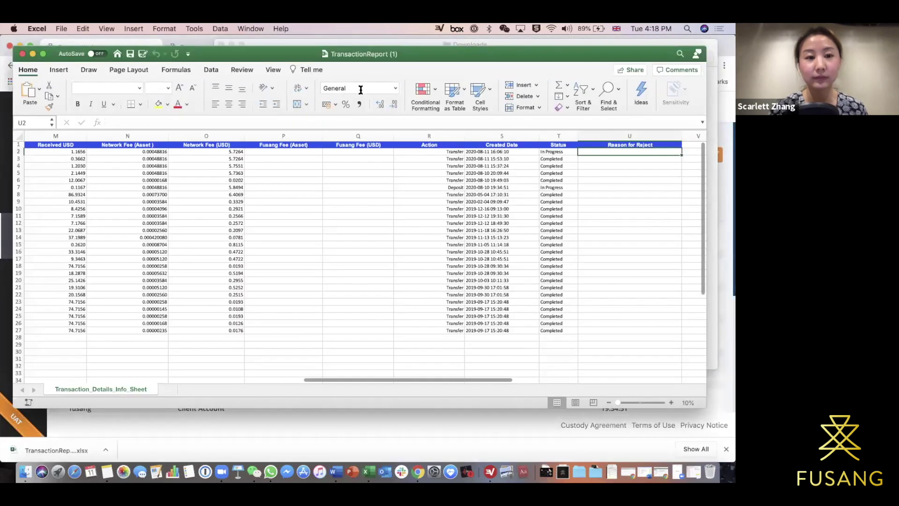
Scroll left and right across all TransactionReport columns, through fees, status and Reason for Reject.
scroll(262, 230, left, 15)
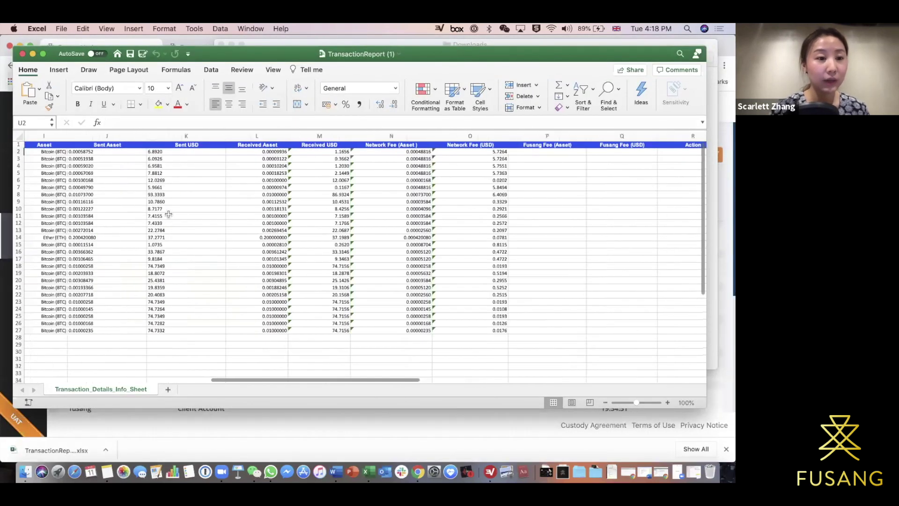
scroll(168, 214, left, 10)
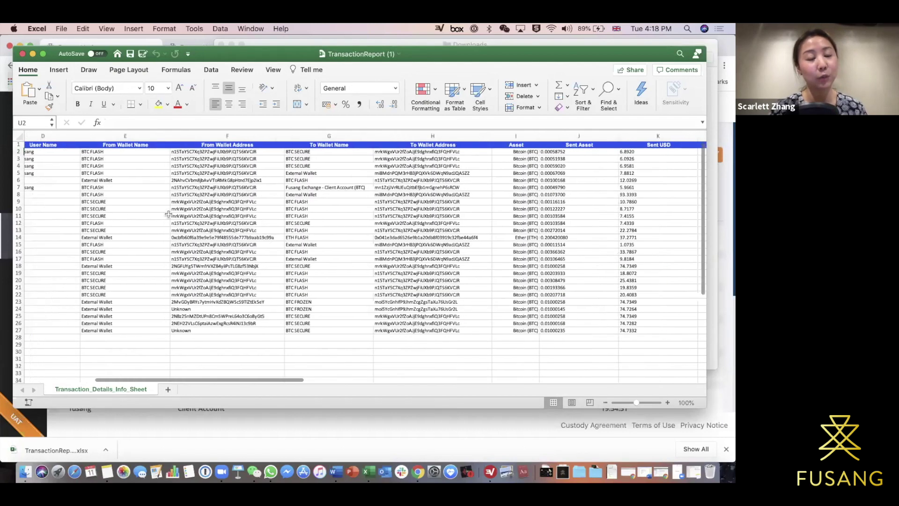
scroll(168, 214, left, 2)
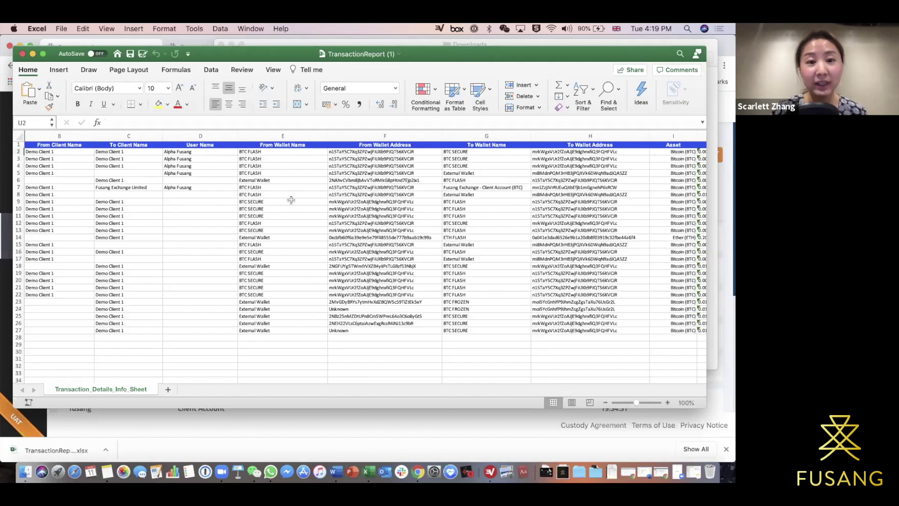
scroll(289, 200, right, 1)
scroll(382, 175, right, 6)
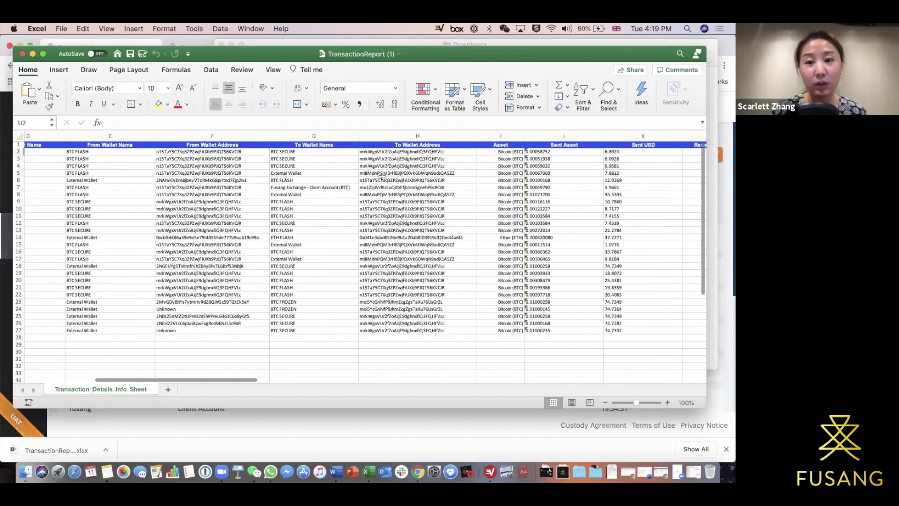
scroll(382, 176, right, 1)
scroll(382, 176, right, 3)
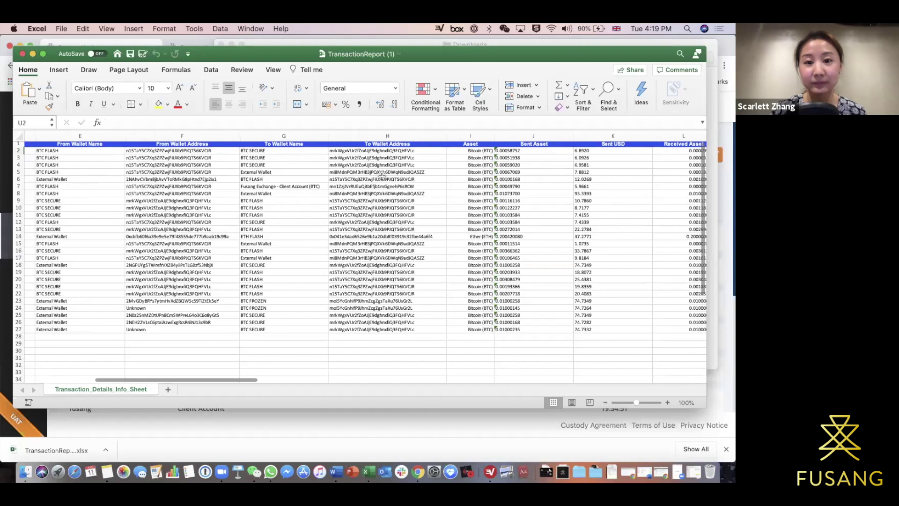
scroll(382, 175, right, 2)
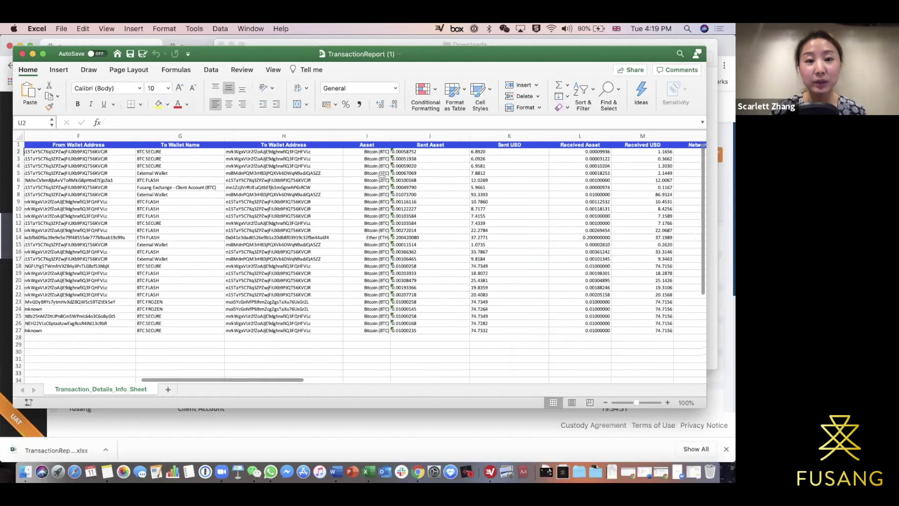
scroll(382, 176, right, 12)
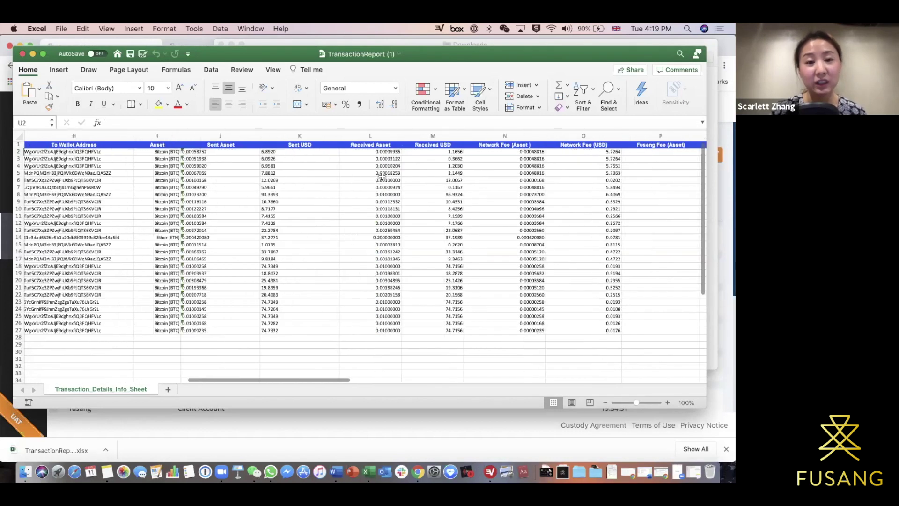
scroll(485, 160, right, 10)
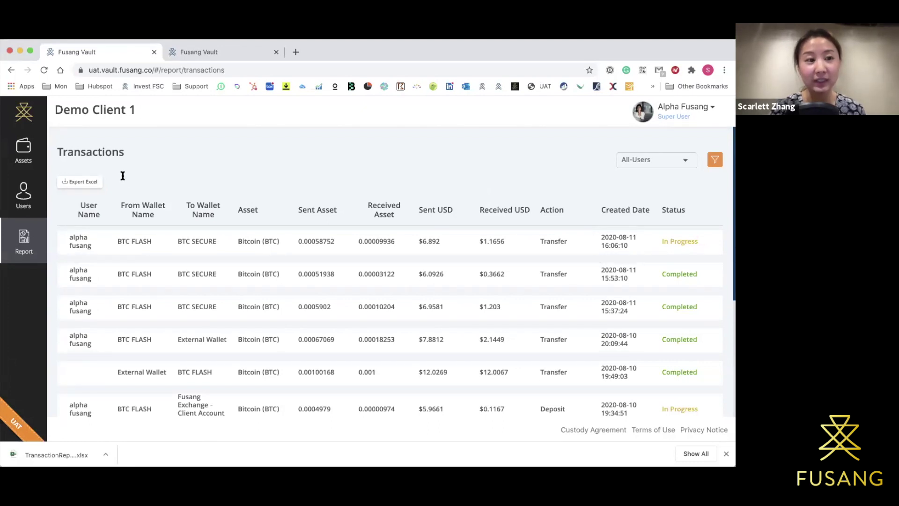
Go to the All assets page and open Support from the account menu.
click(41, 149)
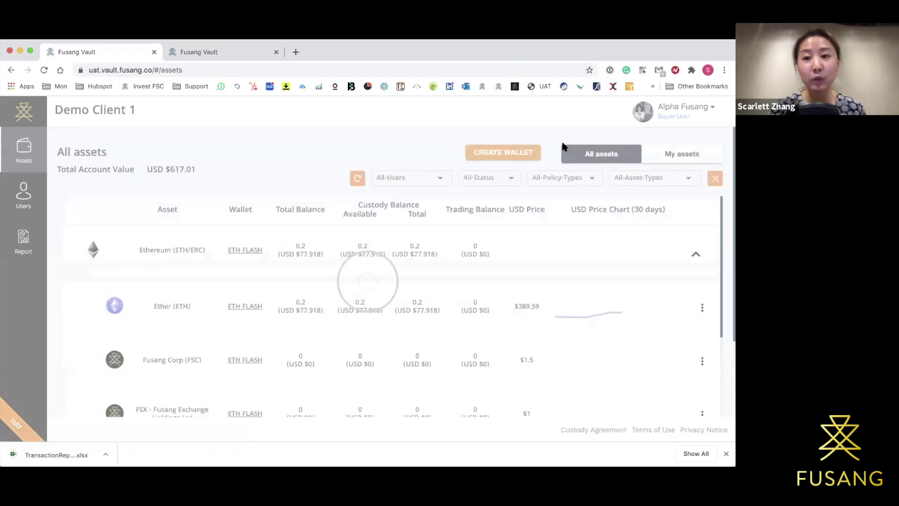
click(692, 109)
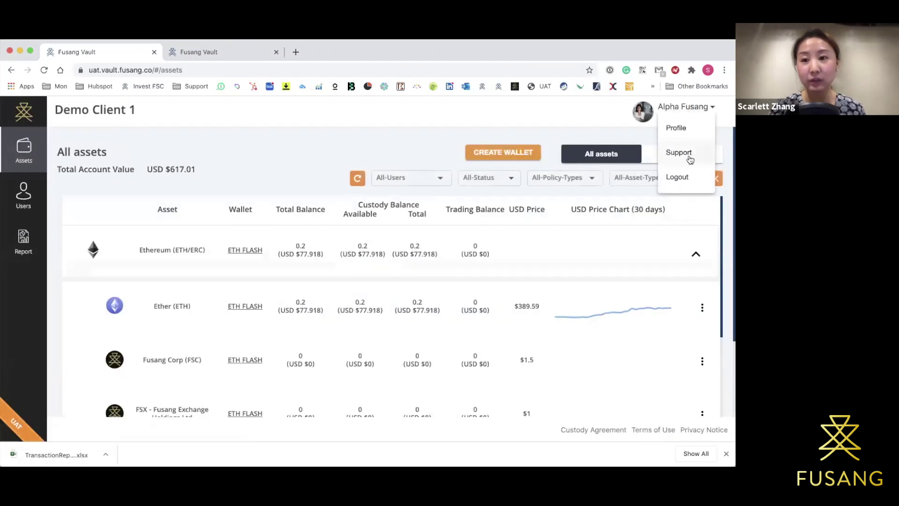
click(690, 154)
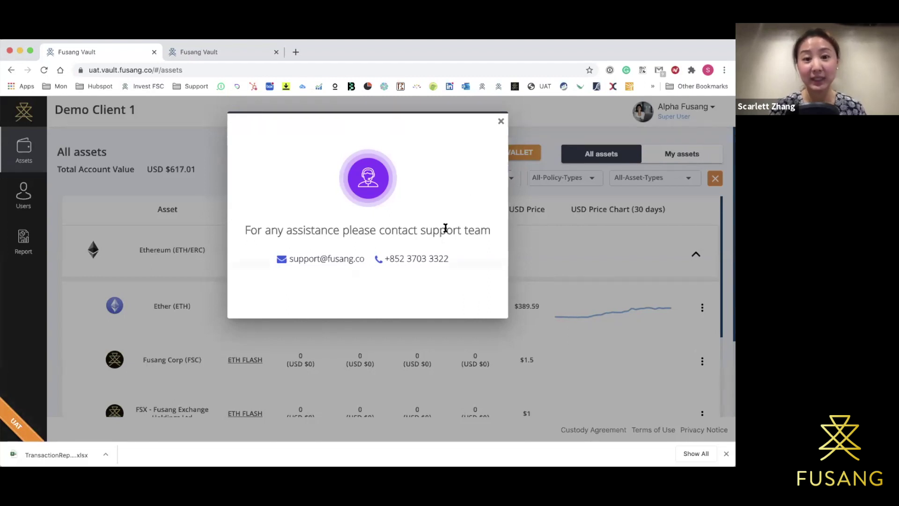
Close the support contact dialog to reveal the Demo Client 1 All assets page.
click(501, 122)
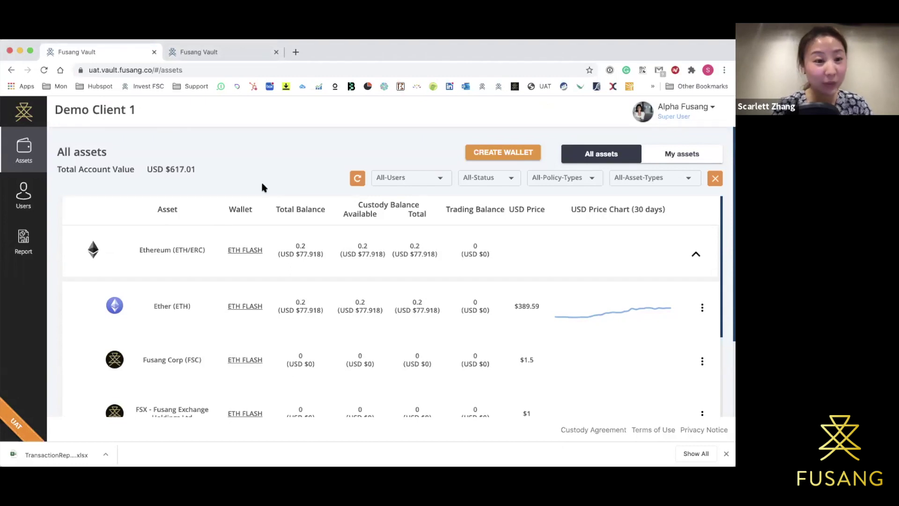
scroll(261, 184, down, 2)
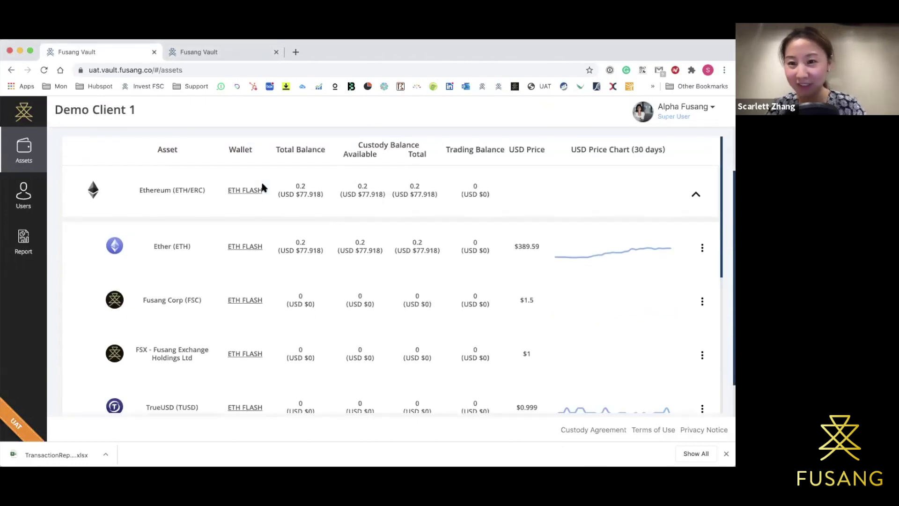
scroll(261, 184, down, 2)
scroll(262, 185, up, 2)
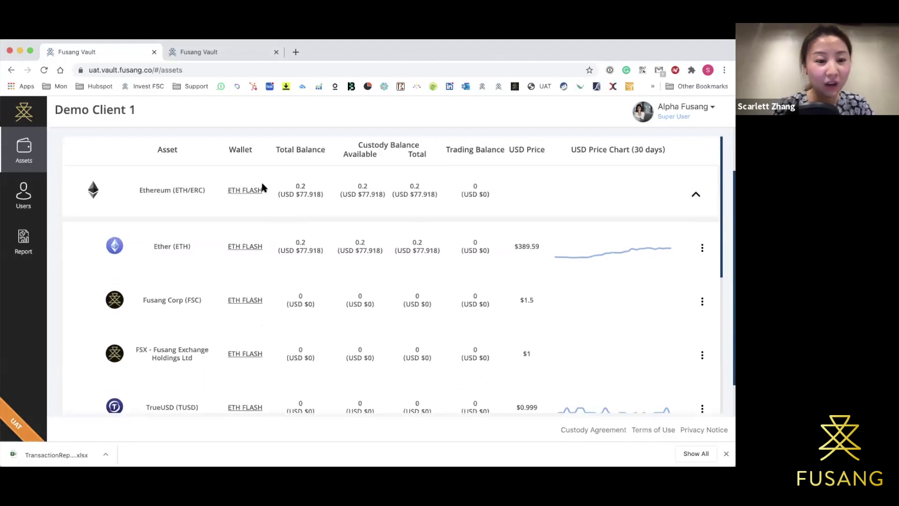
scroll(261, 184, up, 2)
scroll(261, 184, down, 2)
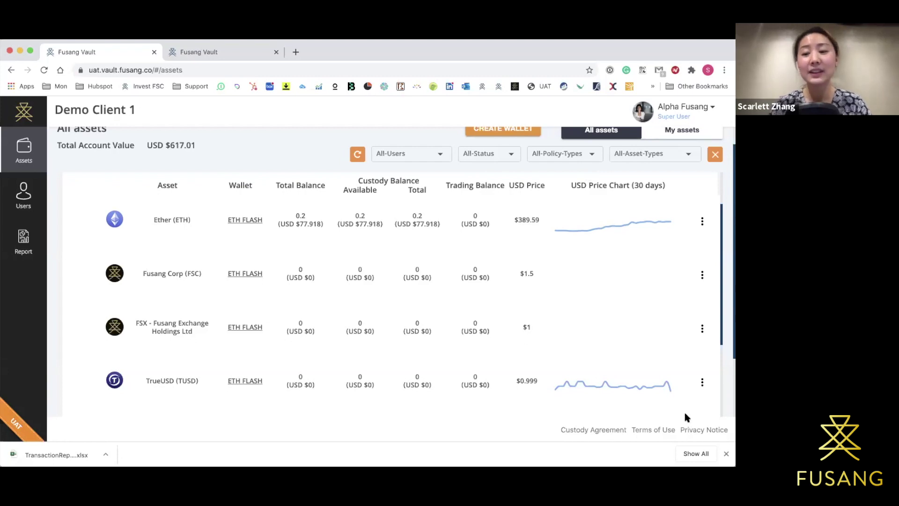
Dismiss Chrome's finished download bar at the bottom of the window.
click(726, 453)
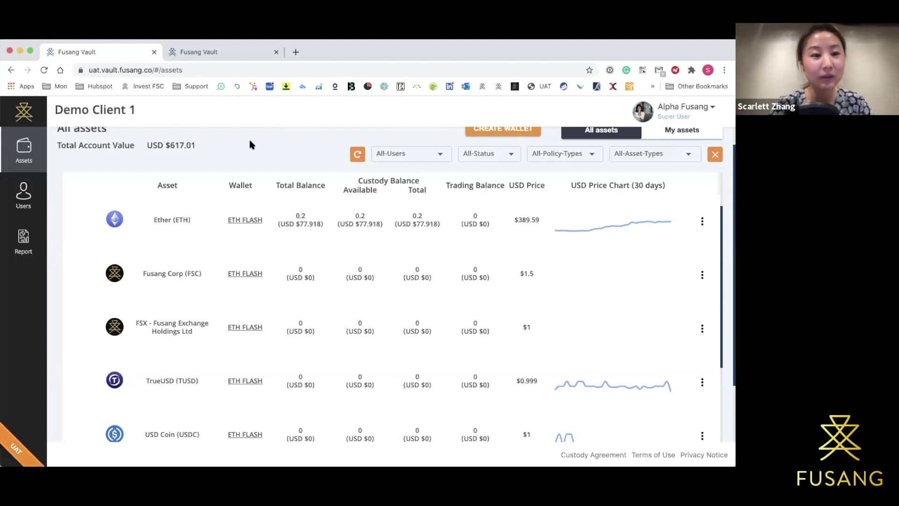
scroll(250, 140, down, 2)
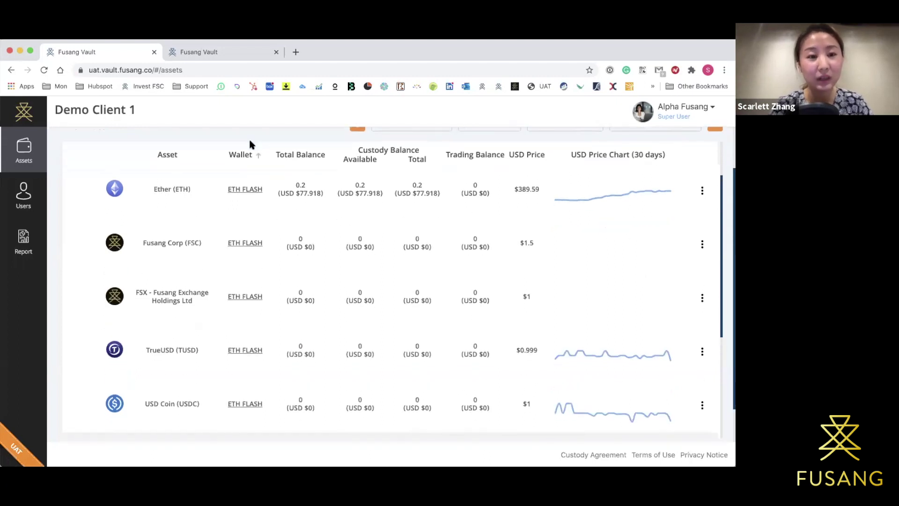
scroll(231, 252, down, 4)
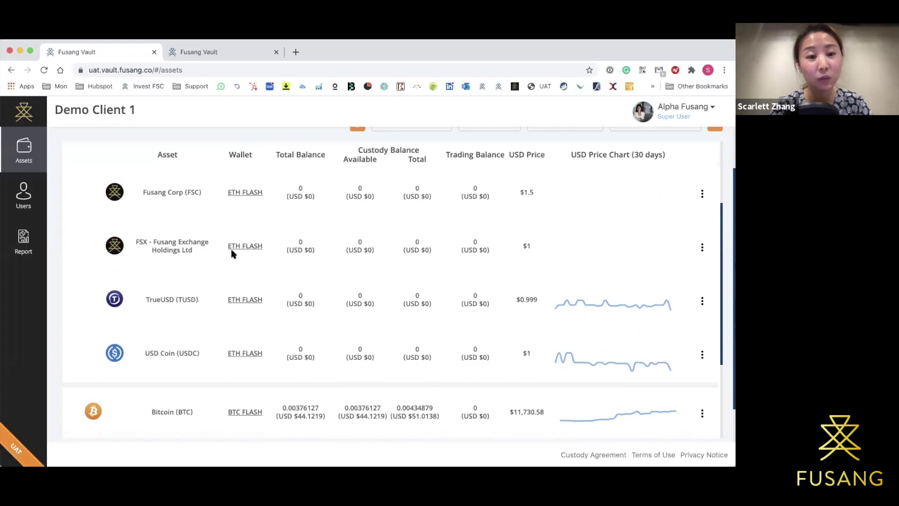
scroll(227, 258, down, 2)
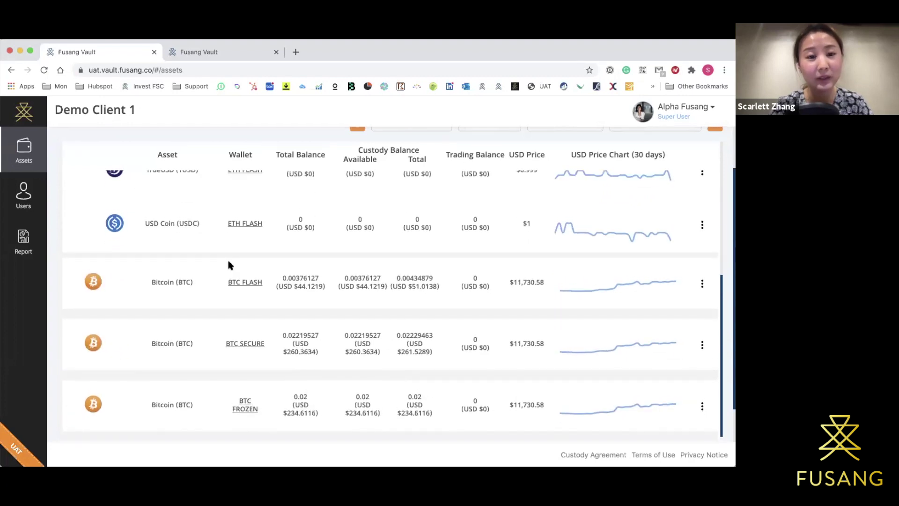
scroll(227, 260, up, 4)
scroll(228, 265, up, 5)
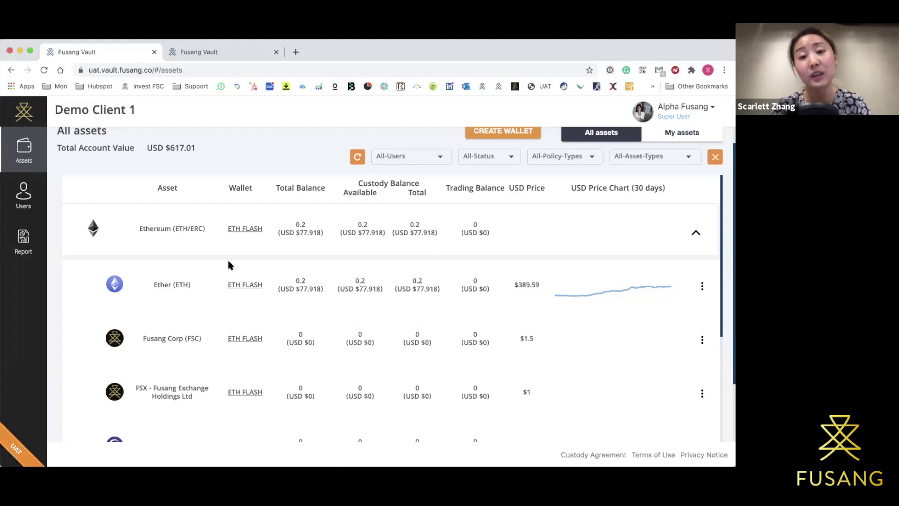
scroll(230, 265, down, 3)
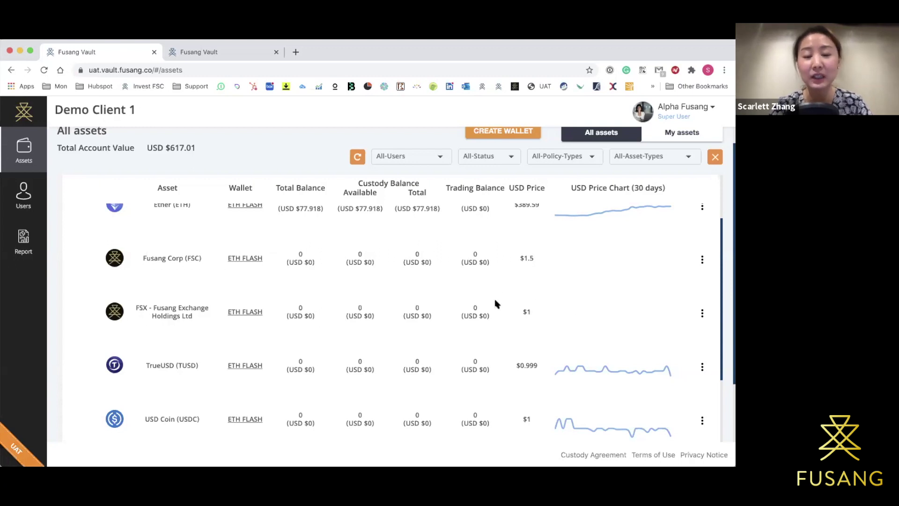
scroll(497, 304, up, 3)
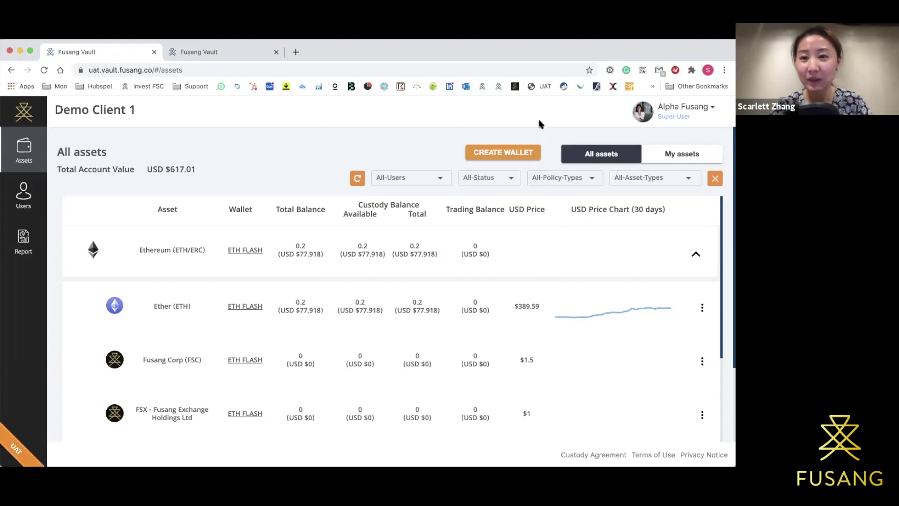
scroll(661, 291, down, 1)
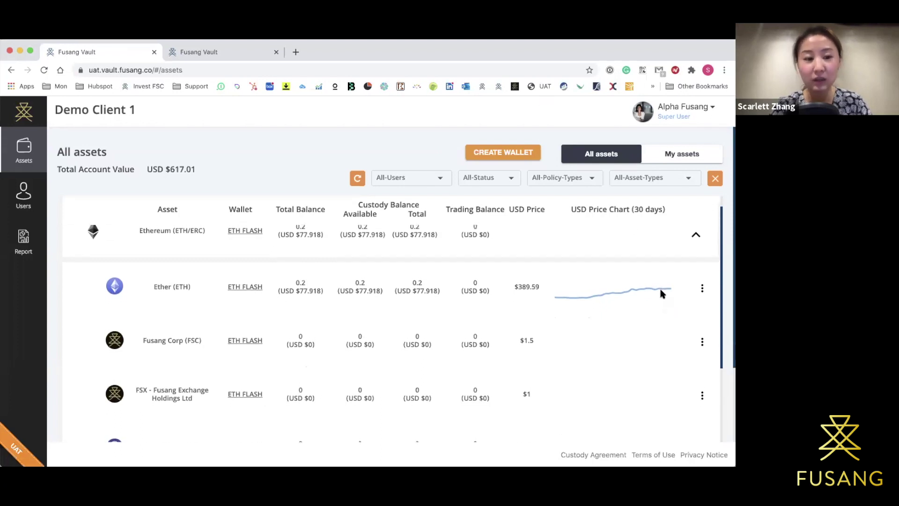
click(702, 289)
click(702, 289)
click(702, 289)
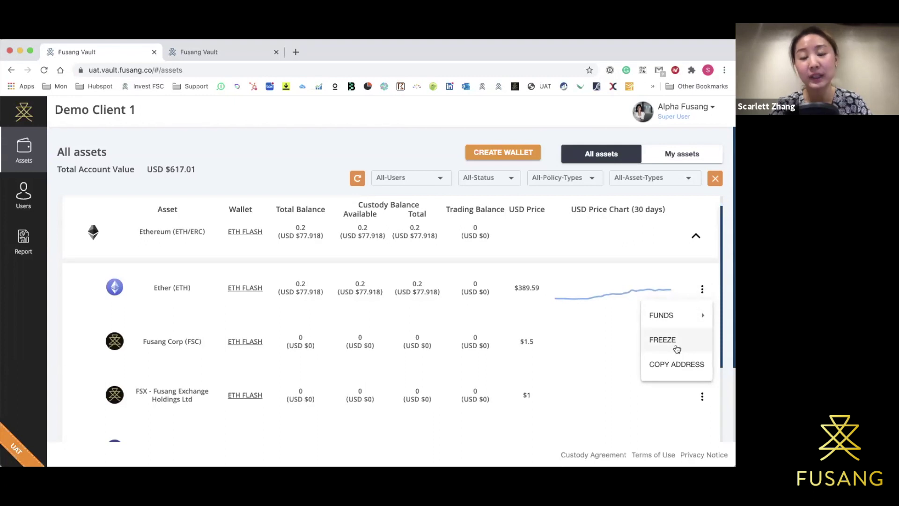
click(722, 278)
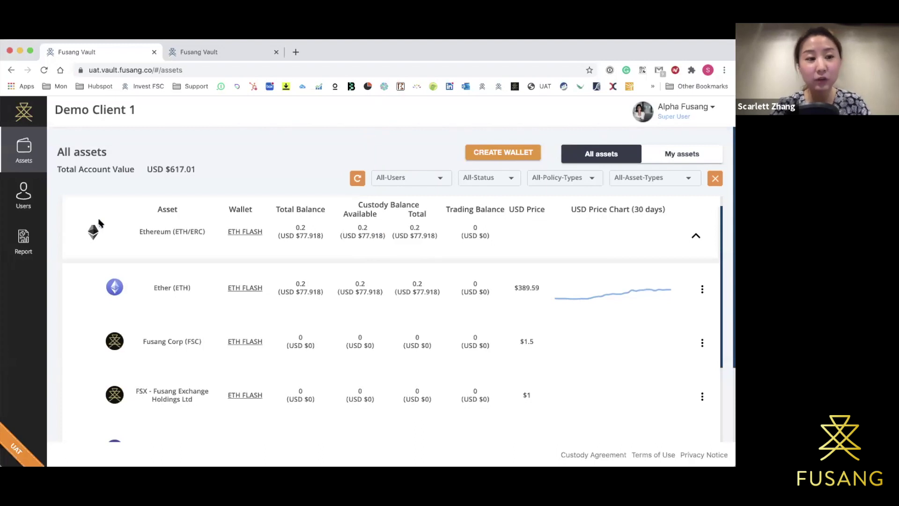
mouse_move(7, 228)
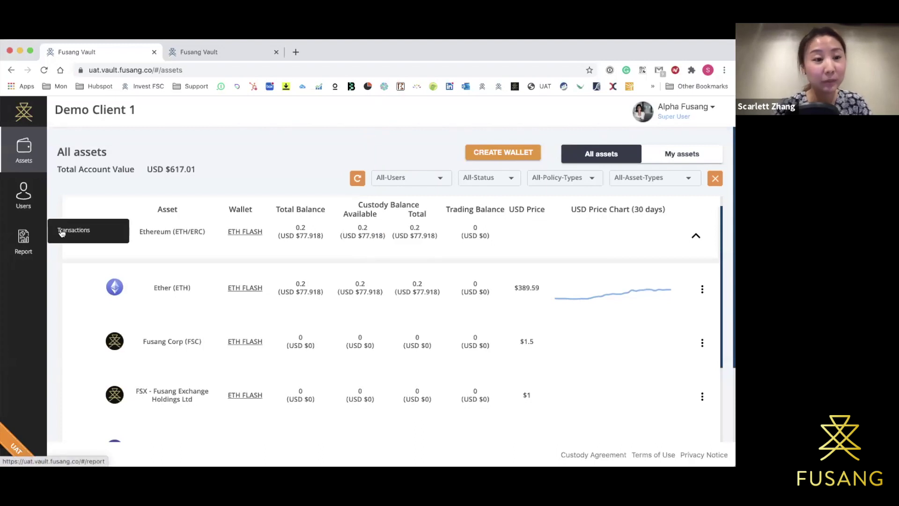
Open the Transactions report and filter it to one user's transactions.
click(92, 231)
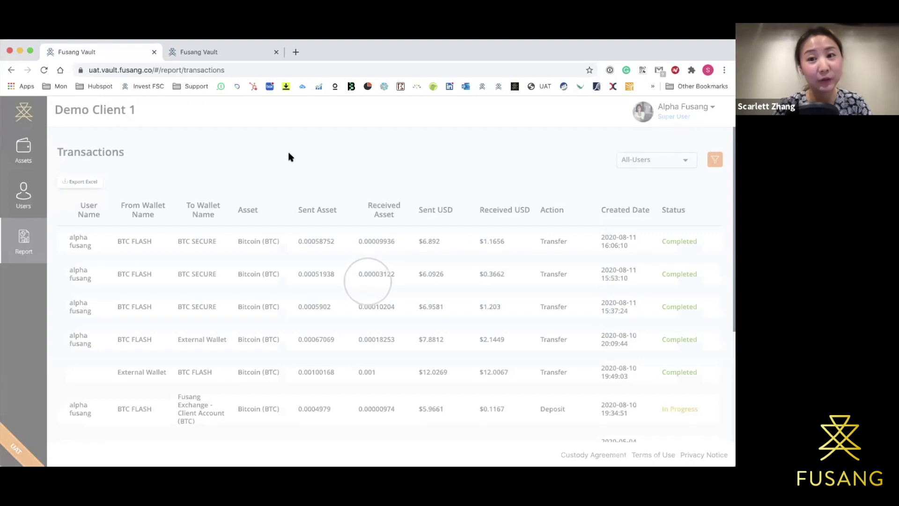
click(623, 162)
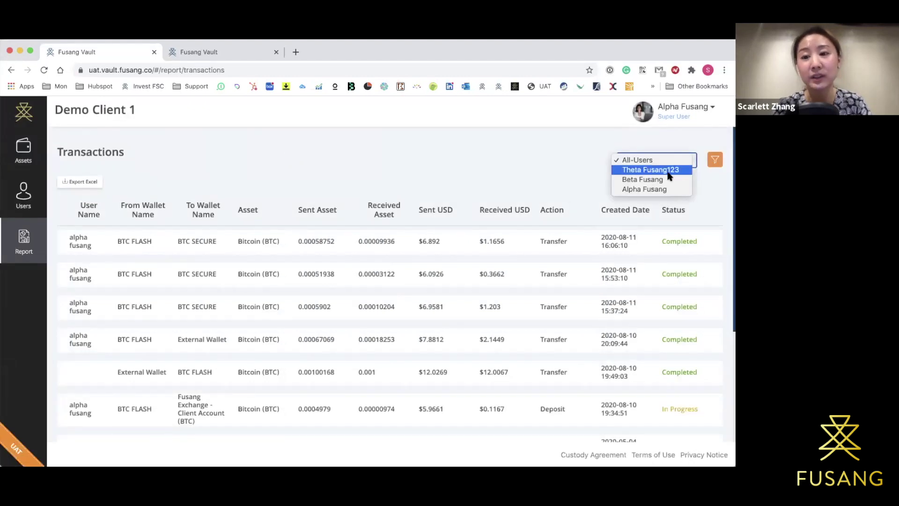
click(675, 188)
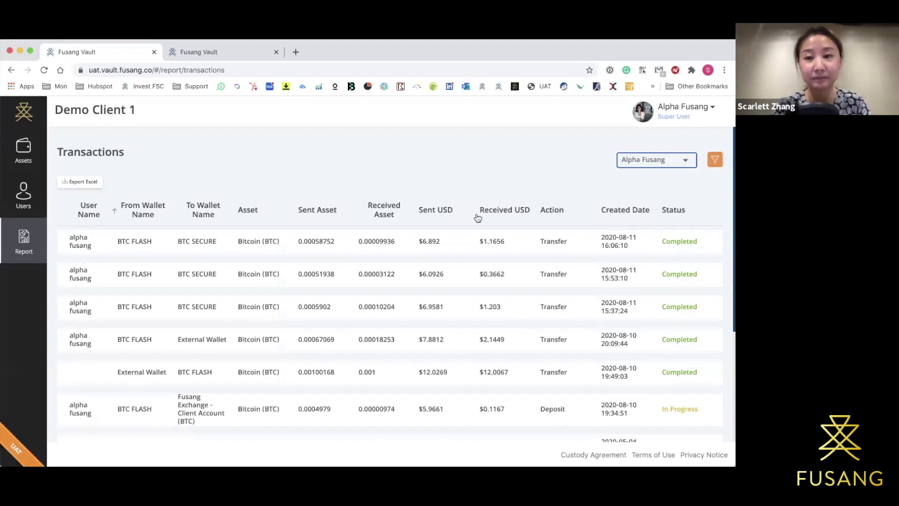
Close the user filter list unchanged and go to the All assets page.
click(662, 159)
click(556, 157)
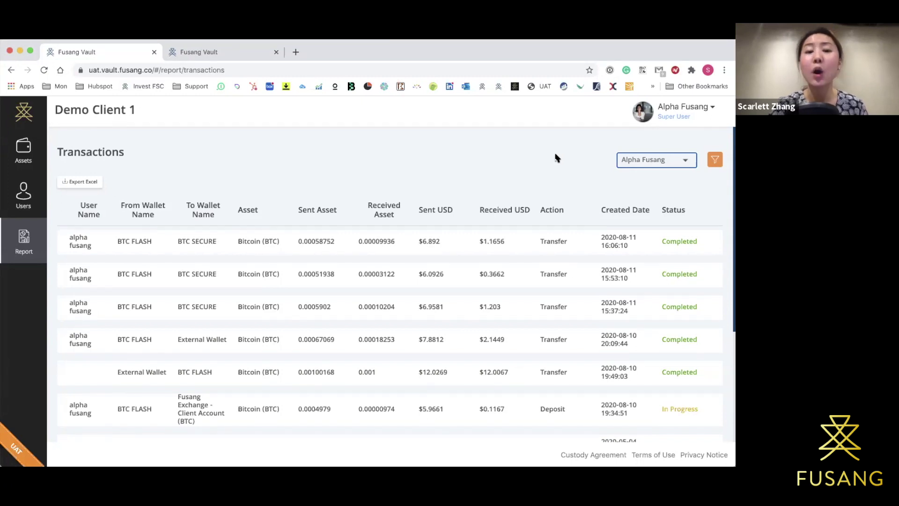
click(15, 155)
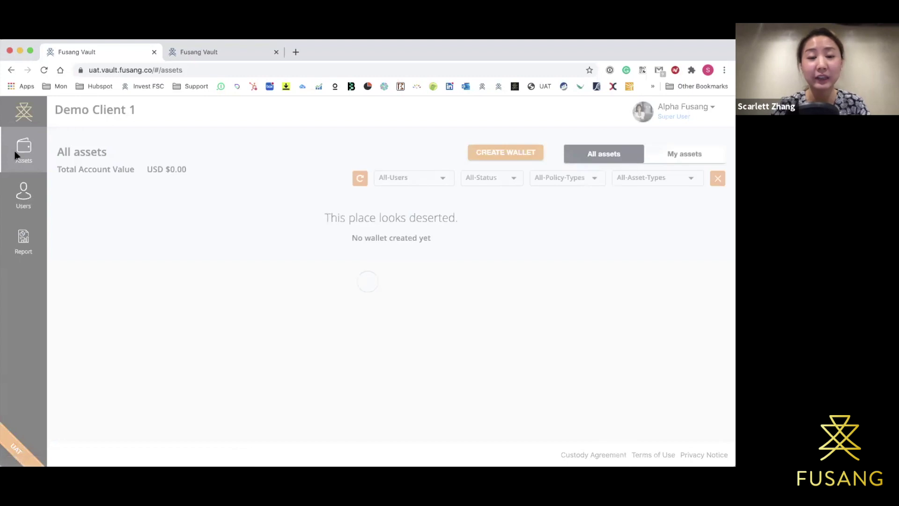
Scroll down to the Bitcoin rows and open the BTC FLASH wallet's details.
scroll(284, 205, down, 2)
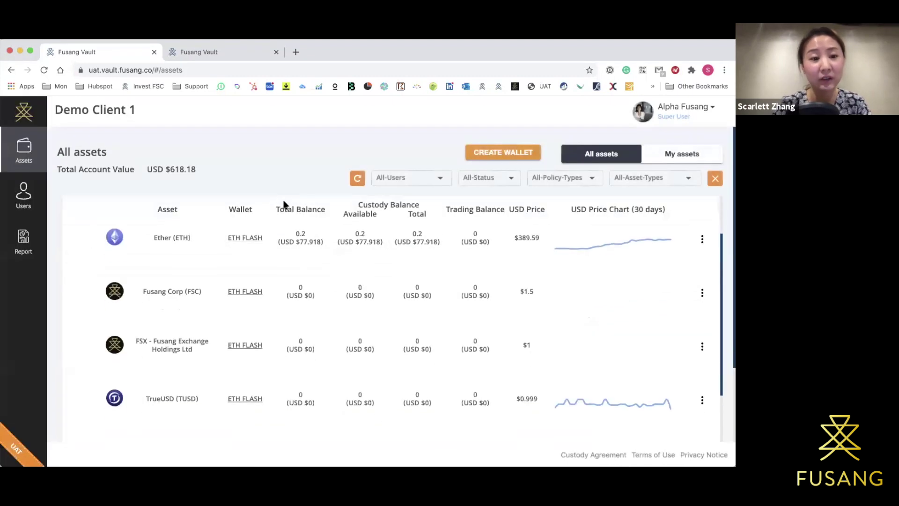
scroll(283, 204, down, 1)
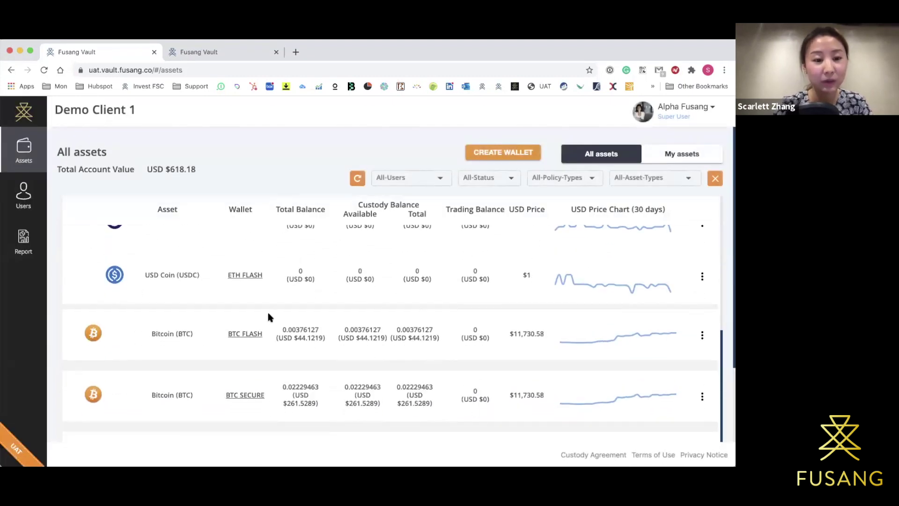
click(248, 334)
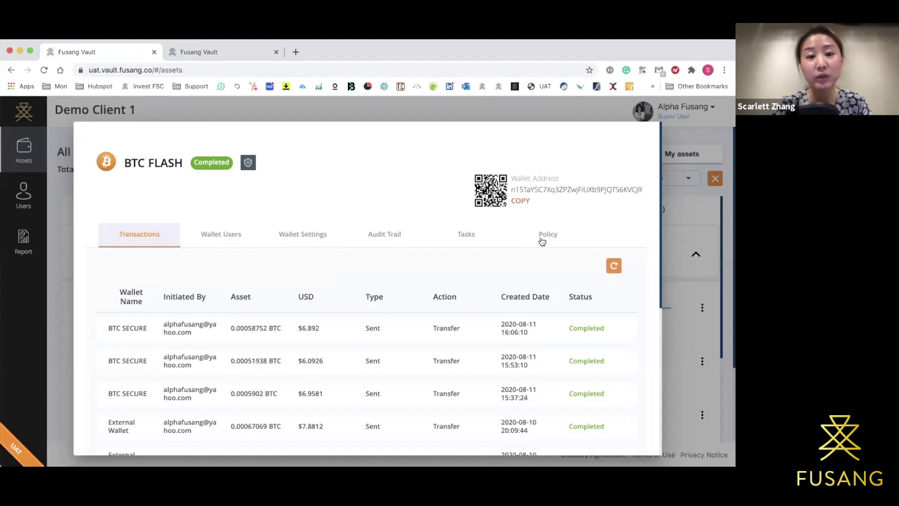
View BTC FLASH's Wallet Settings, then its Policy list from Transaction Hours Limit to Billing.
click(309, 239)
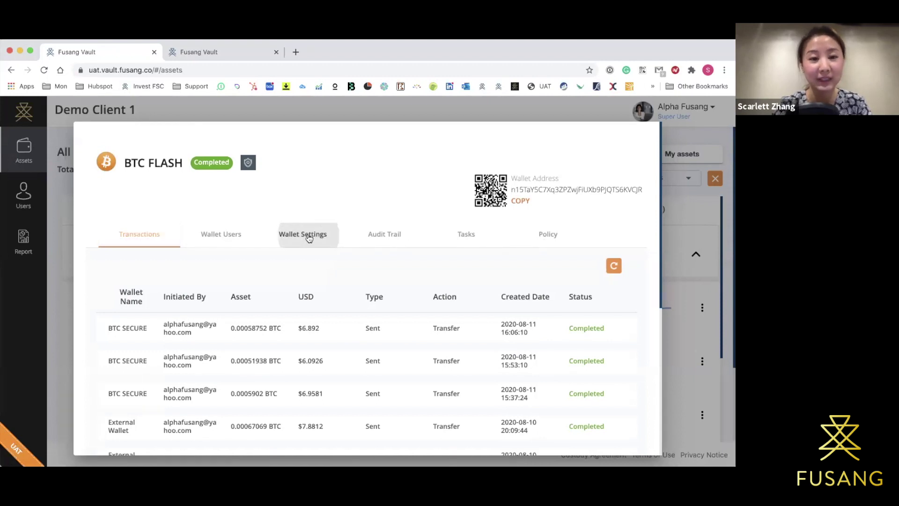
click(543, 241)
scroll(532, 309, down, 3)
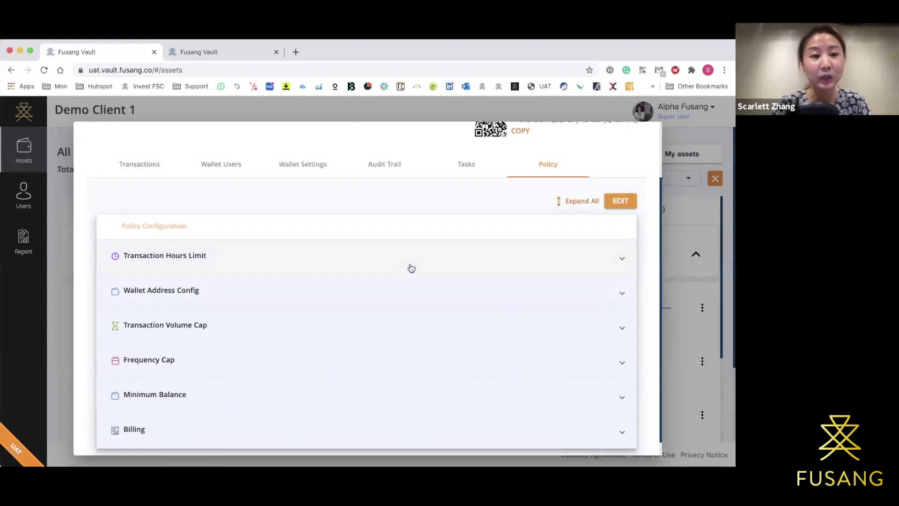
Put the BTC FLASH policy in edit mode and expand Transaction Hours Limit and Wallet Address Config.
click(613, 201)
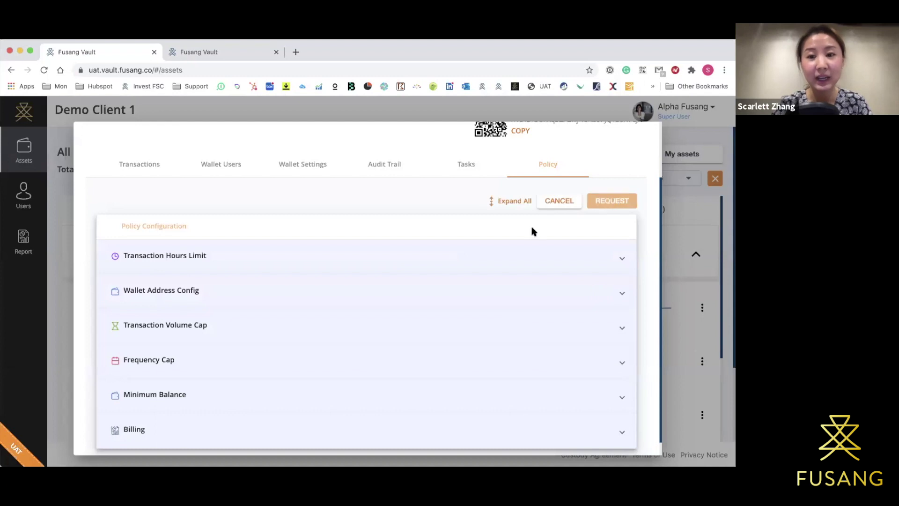
click(525, 256)
scroll(525, 257, down, 2)
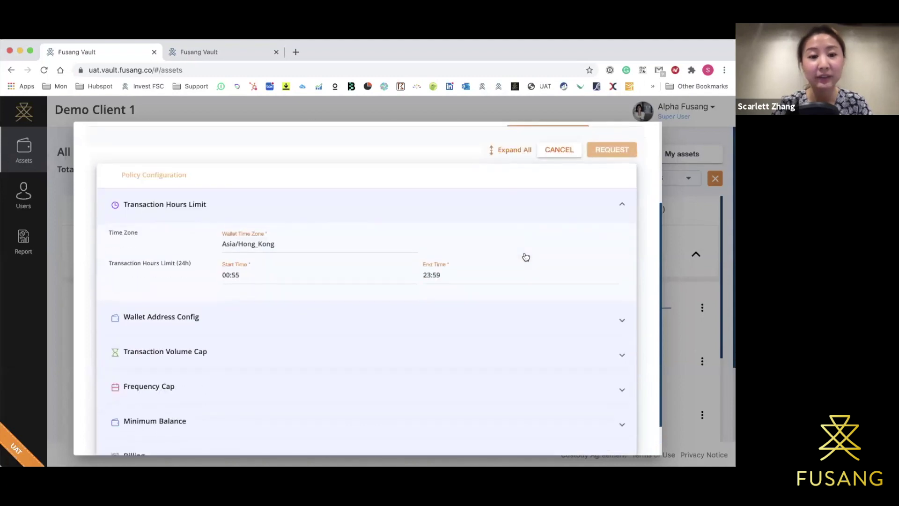
click(481, 322)
Expand Transaction Volume Cap, review the policy, then close the wallet details to return to All assets.
scroll(261, 217, down, 1)
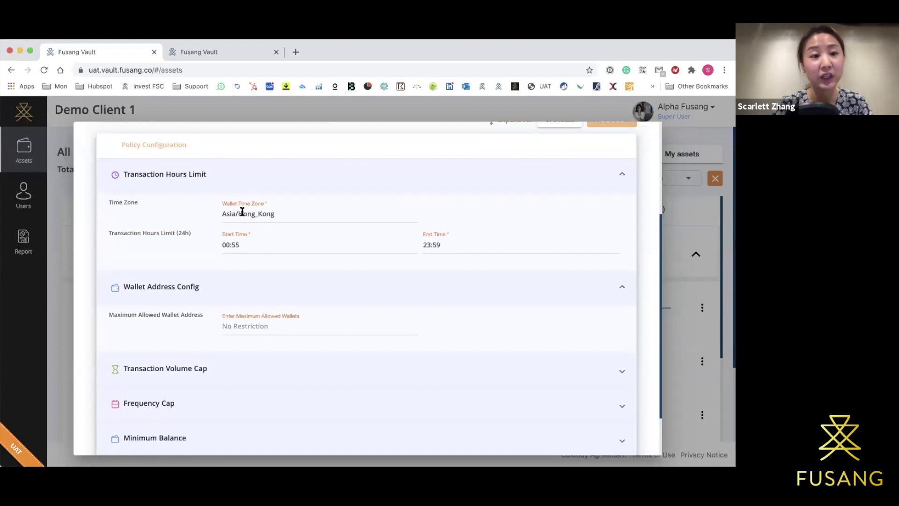
scroll(242, 212, down, 1)
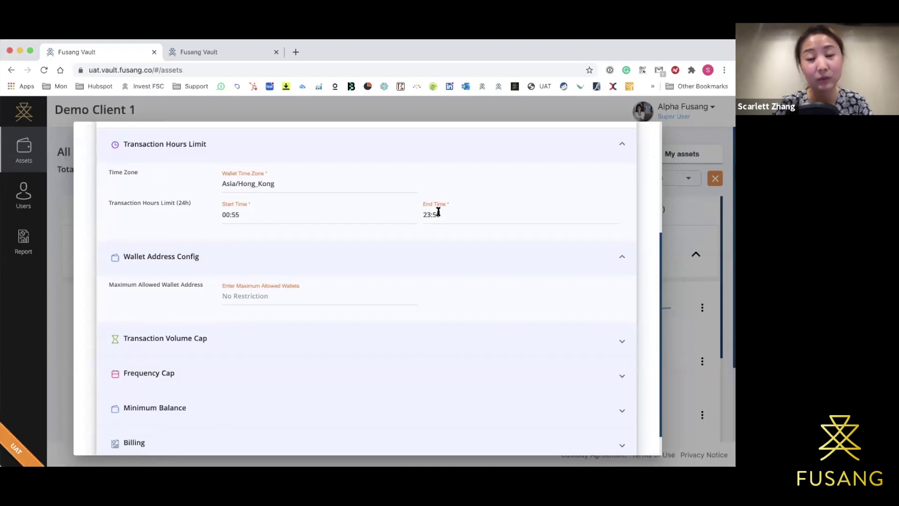
scroll(446, 230, down, 1)
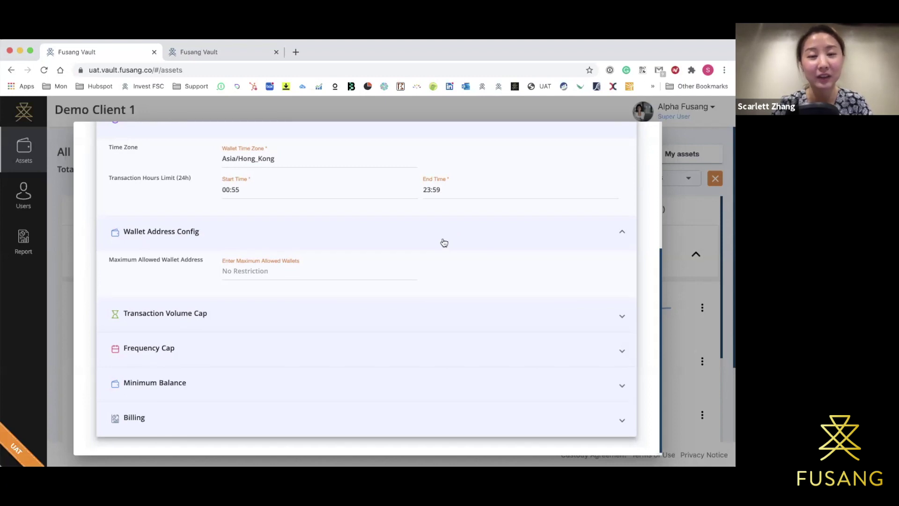
scroll(444, 242, down, 1)
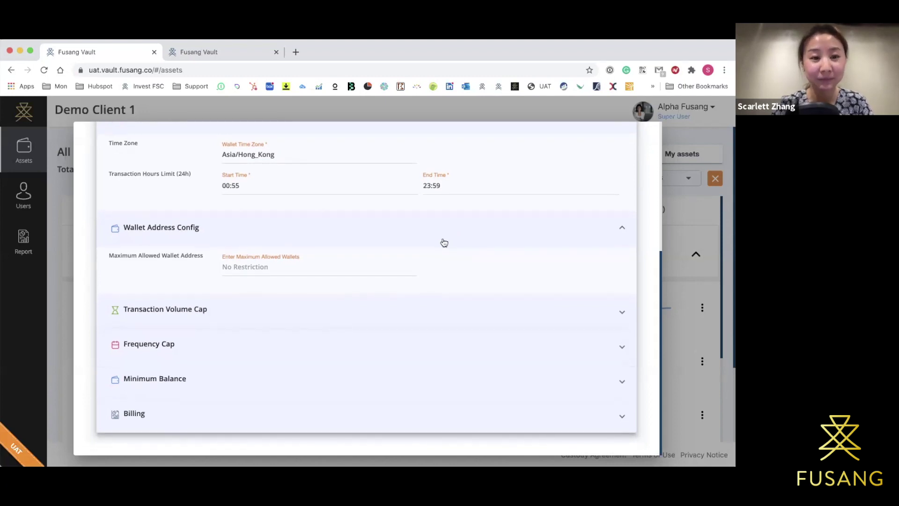
click(341, 317)
scroll(343, 317, down, 2)
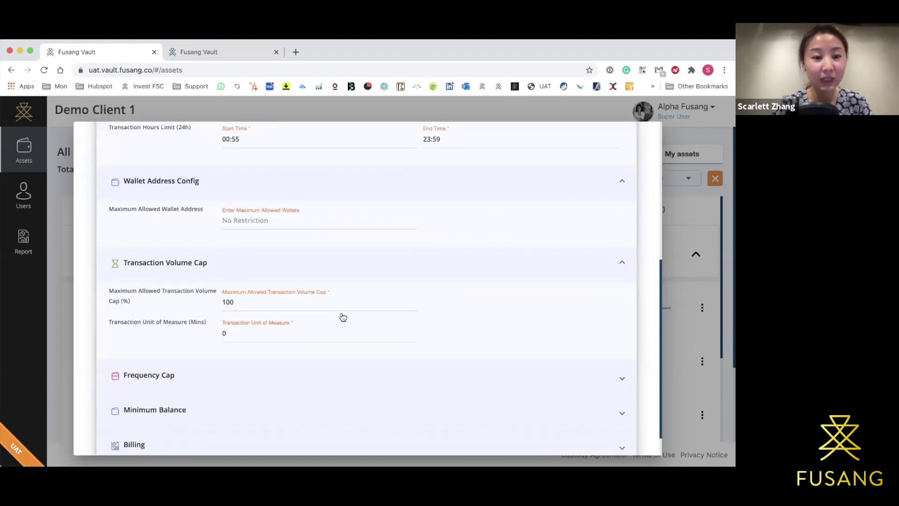
scroll(185, 279, down, 2)
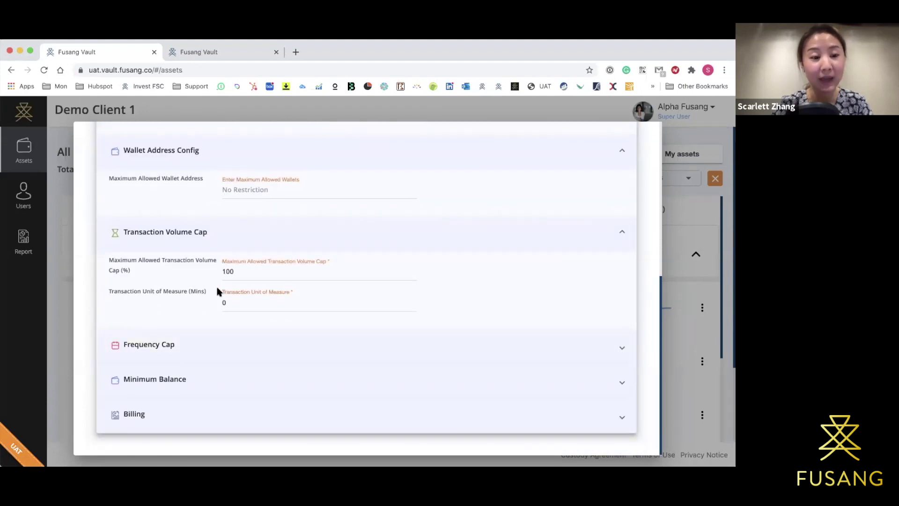
scroll(189, 356, up, 1)
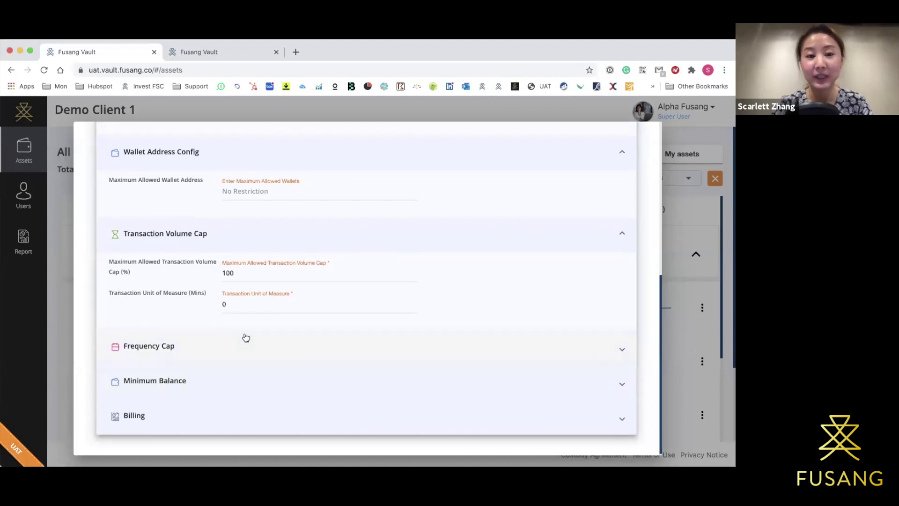
scroll(243, 336, up, 5)
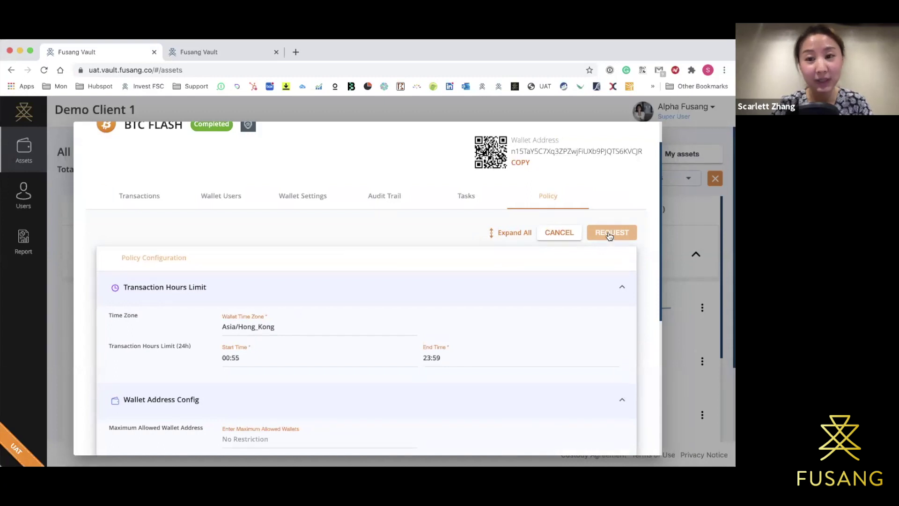
click(677, 239)
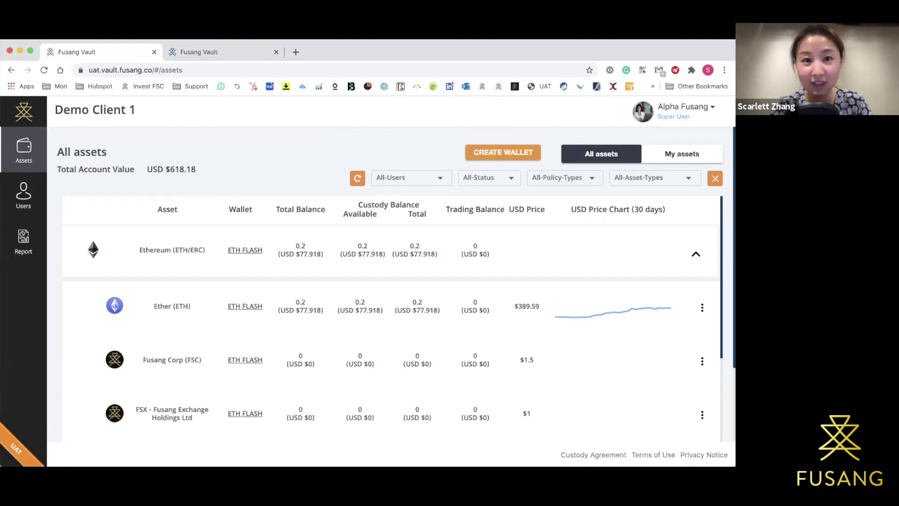
Dismiss the BTC FLASH wallet details by clicking the backdrop, leaving its policy unchanged.
drag(497, 45, 487, 45)
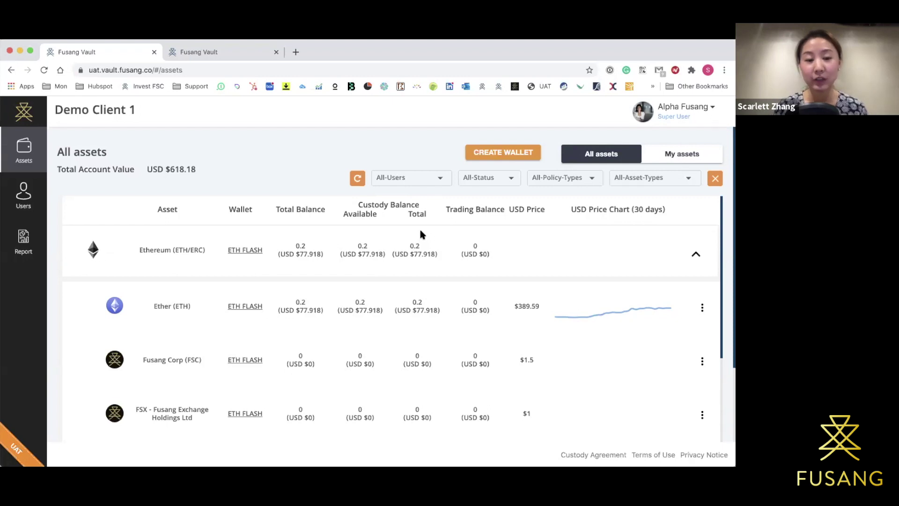
click(679, 108)
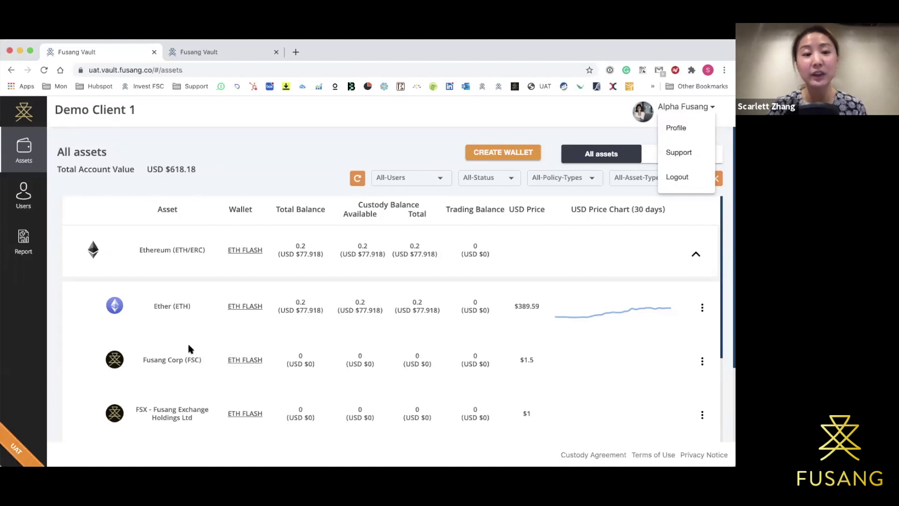
click(189, 349)
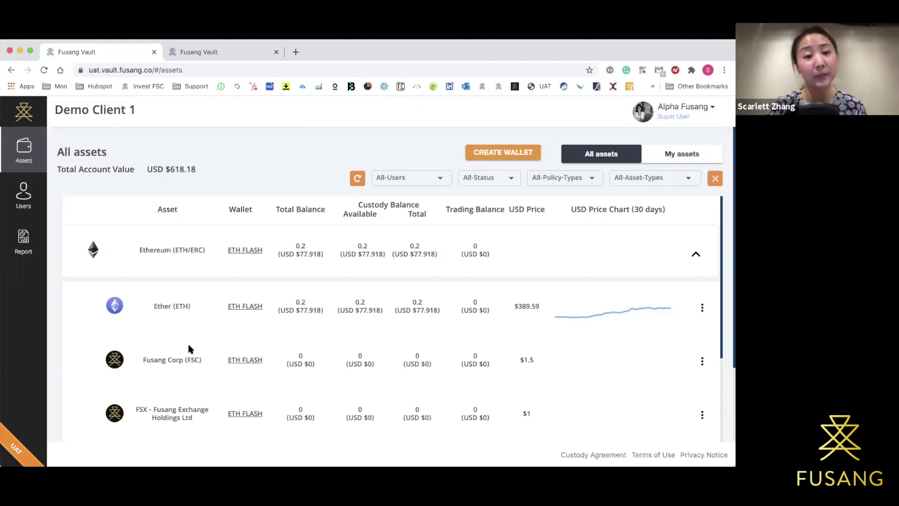